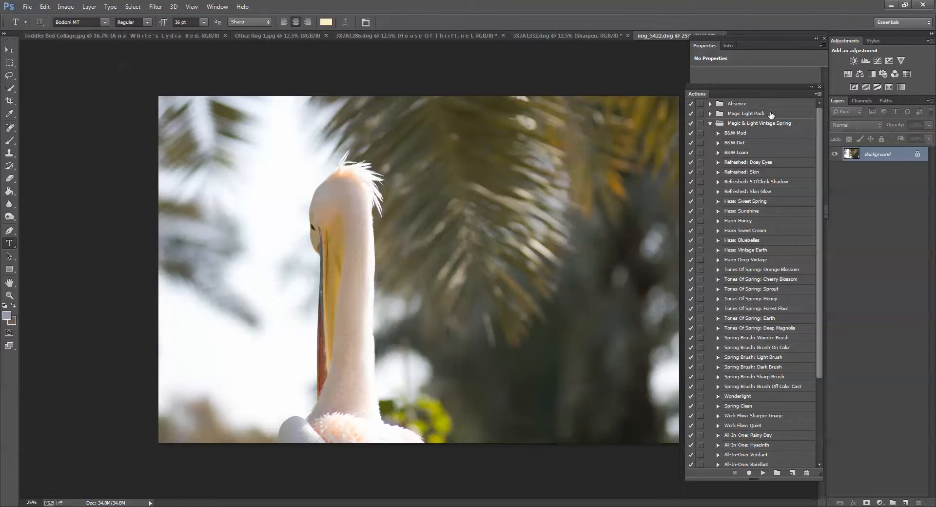
Run the "Spring Brush: Wonder Brush" action from the Magic & Light Vintage Spring set on the pelican photo
drag(759, 86, 762, 67)
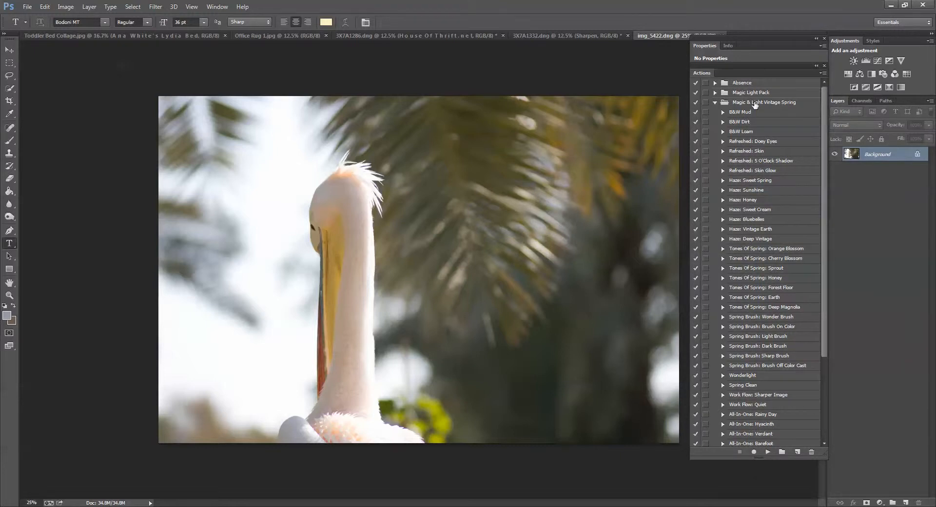
click(714, 103)
click(715, 102)
scroll(754, 217, down, 1)
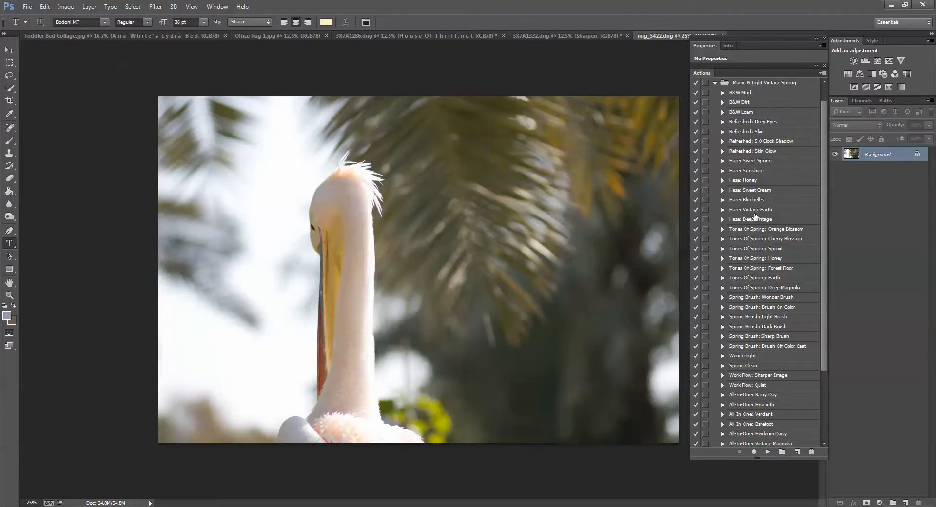
scroll(754, 216, down, 2)
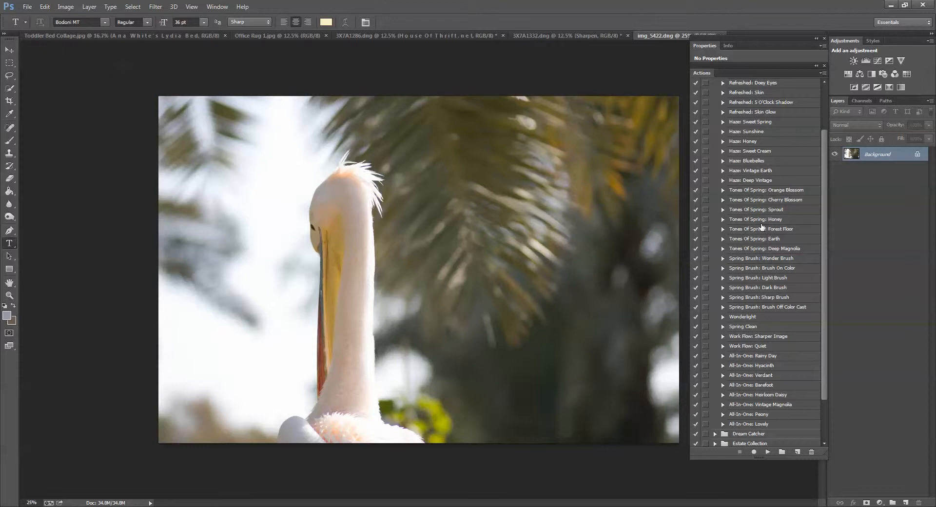
click(749, 259)
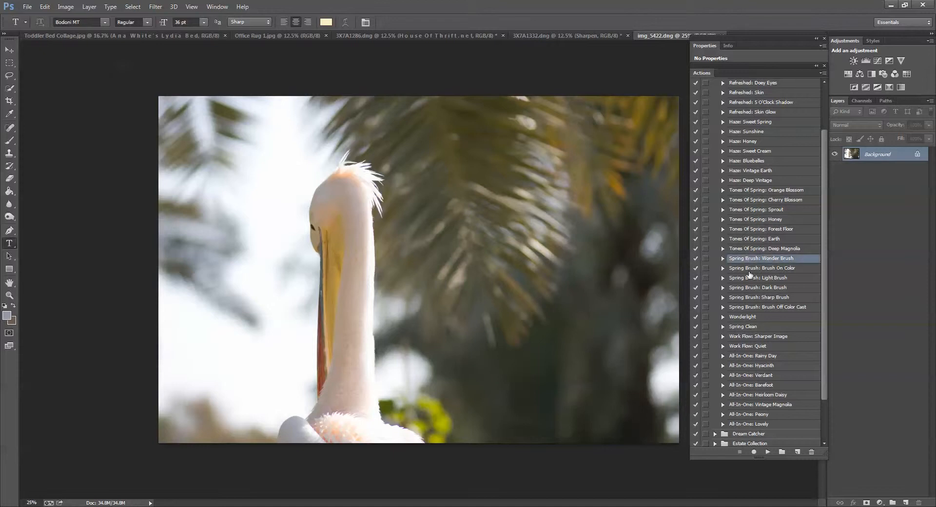
click(768, 452)
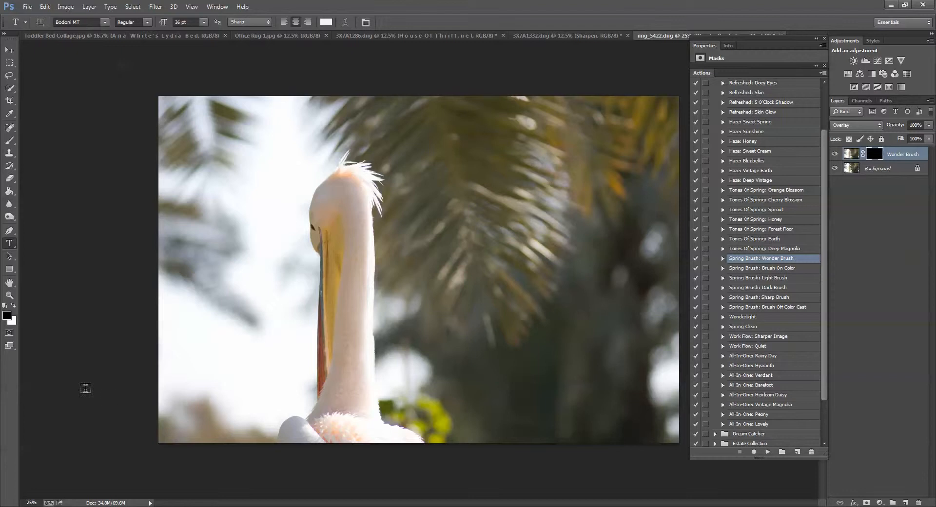
Paint white at 100% brush opacity on the Wonder Brush mask and fill the whole mask with white
click(13, 306)
click(10, 141)
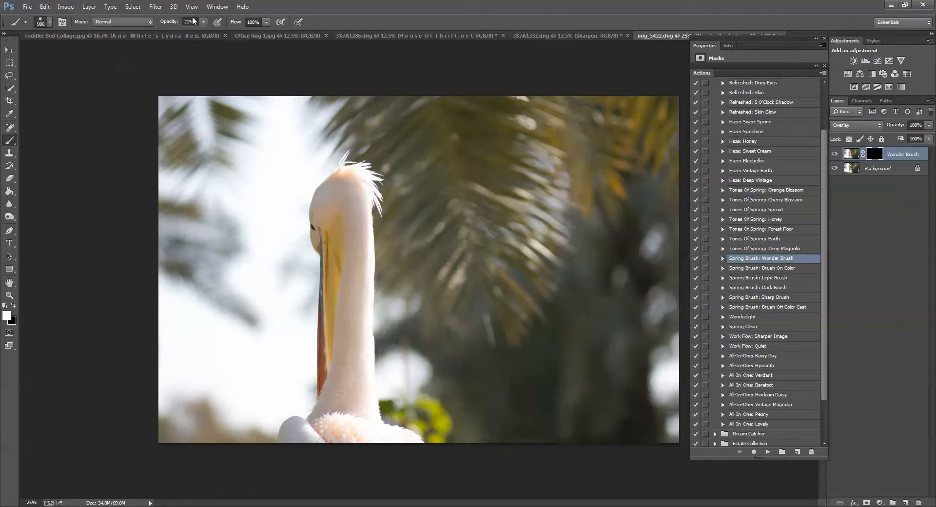
click(203, 21)
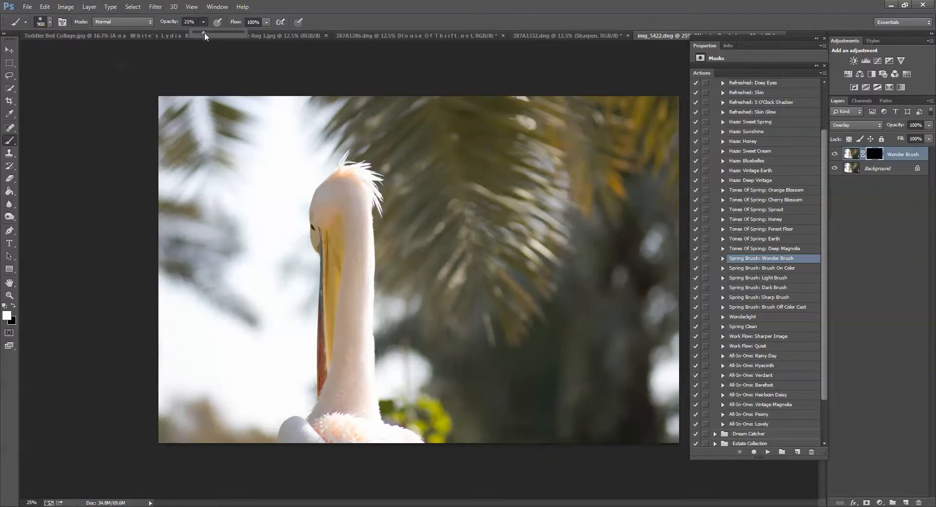
drag(204, 37, 242, 35)
mouse_move(644, 125)
mouse_down()
mouse_move(427, 112)
mouse_move(350, 93)
mouse_move(414, 111)
mouse_move(436, 168)
mouse_move(421, 232)
mouse_move(417, 221)
mouse_move(522, 219)
mouse_move(660, 134)
mouse_move(654, 365)
mouse_move(633, 449)
mouse_move(532, 126)
mouse_move(559, 327)
mouse_move(539, 448)
mouse_move(414, 224)
mouse_move(409, 407)
mouse_move(440, 438)
mouse_move(483, 445)
mouse_move(108, 439)
mouse_move(175, 393)
mouse_move(121, 215)
mouse_move(206, 122)
mouse_move(130, 171)
mouse_move(125, 242)
mouse_move(192, 273)
mouse_move(227, 305)
mouse_move(254, 300)
mouse_move(246, 153)
mouse_move(336, 117)
mouse_move(187, 106)
mouse_move(211, 313)
mouse_move(192, 463)
mouse_move(234, 422)
mouse_up()
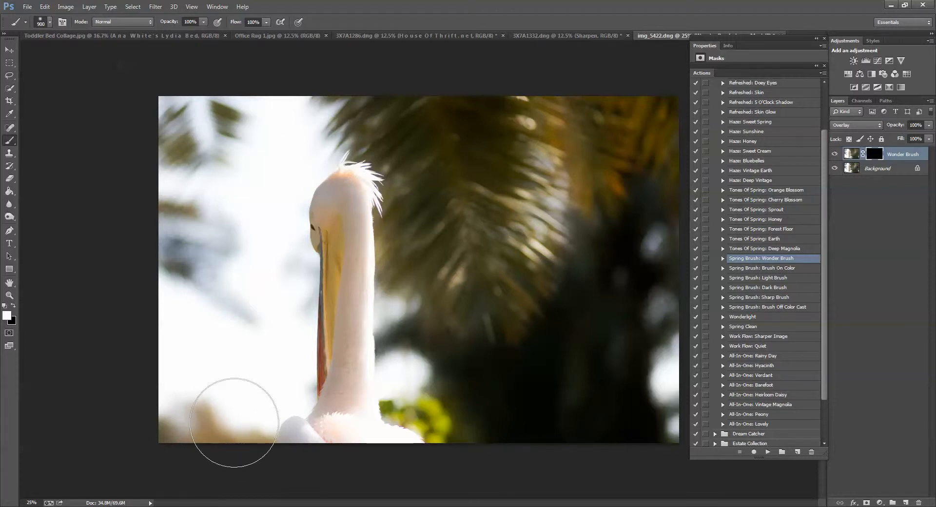
mouse_move(234, 422)
mouse_down()
mouse_move(434, 438)
mouse_move(374, 432)
mouse_move(352, 379)
mouse_move(362, 247)
mouse_move(375, 205)
mouse_move(366, 176)
mouse_move(355, 174)
mouse_move(319, 191)
mouse_move(316, 208)
mouse_move(330, 216)
mouse_move(322, 245)
mouse_move(334, 273)
mouse_move(332, 408)
mouse_move(319, 171)
mouse_move(354, 150)
mouse_move(431, 232)
mouse_up()
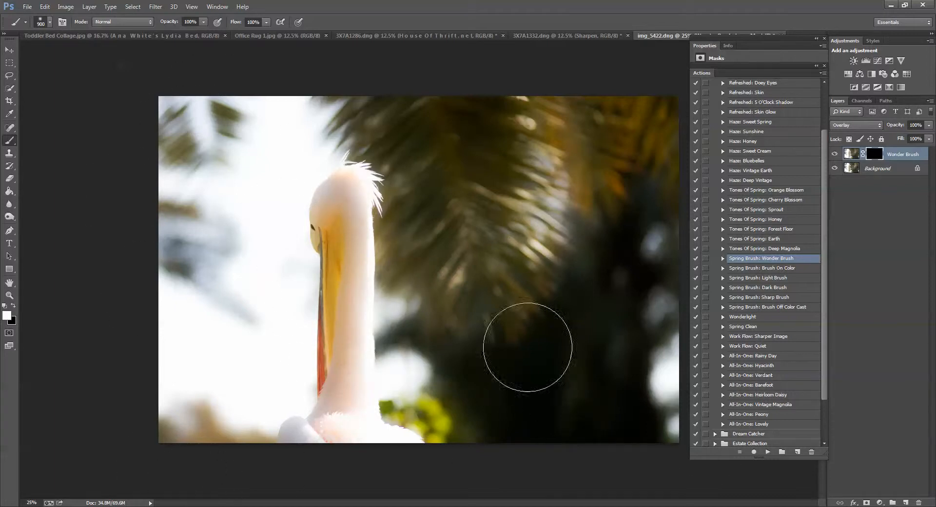
key(alt+BackSpace)
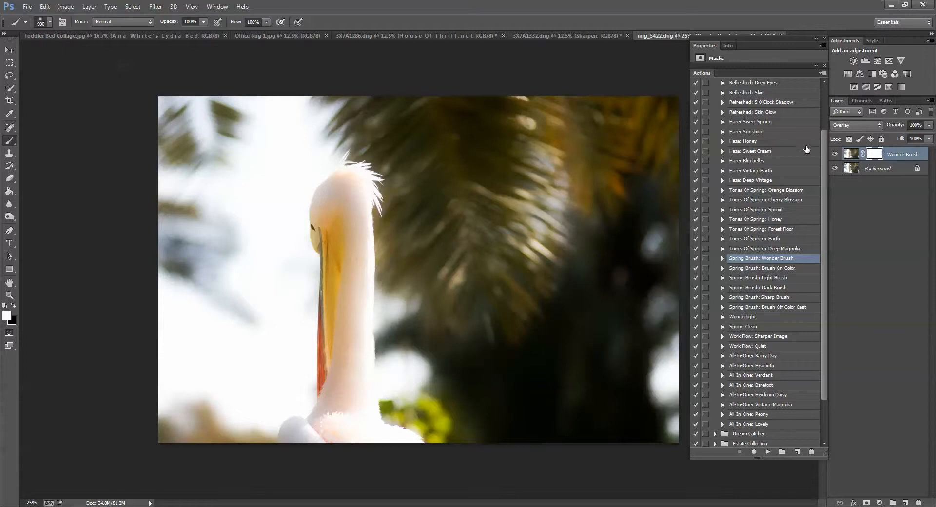
Toggle the Wonder Brush layer's visibility to compare the photo with and without the effect
click(835, 154)
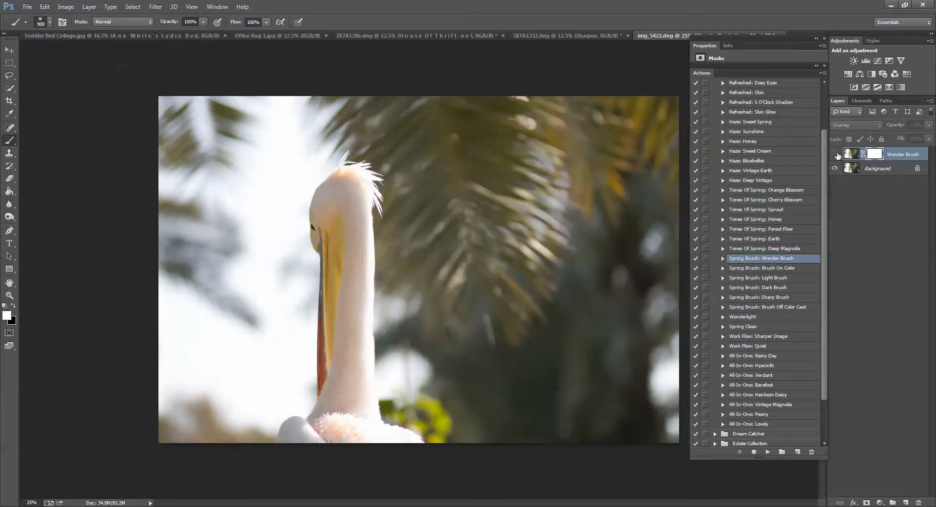
click(836, 155)
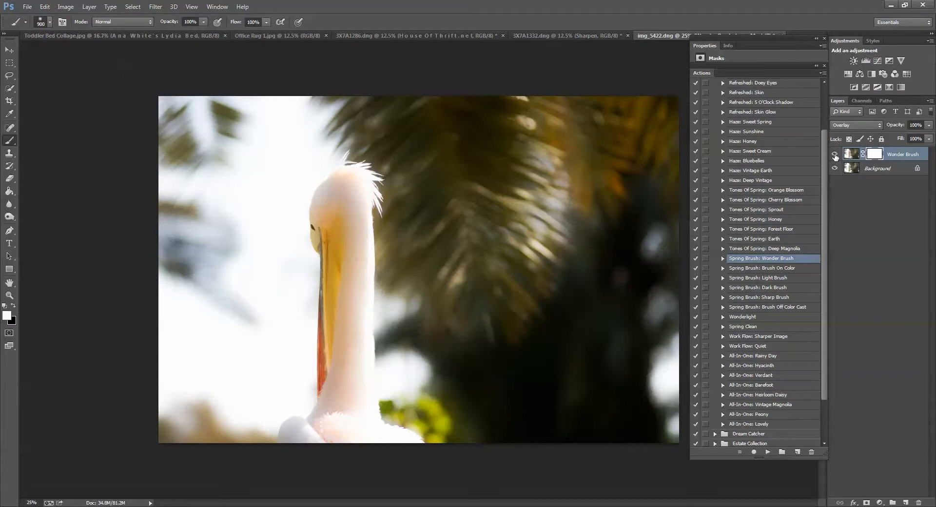
click(836, 155)
click(835, 155)
Run the "Spring Brush: Brush On Color" action and paint white on its mask over the background around the pelican
click(798, 268)
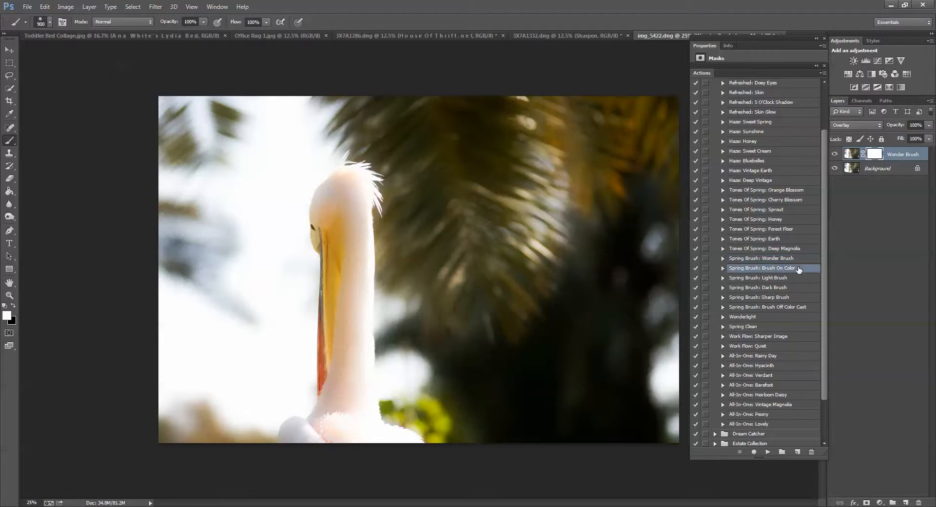
click(767, 452)
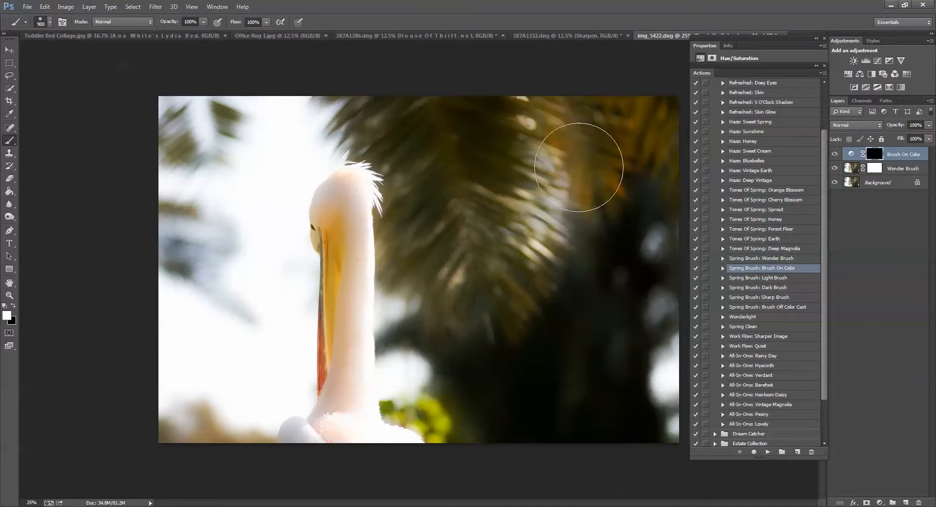
mouse_move(596, 164)
mouse_down()
mouse_move(554, 146)
mouse_move(553, 127)
mouse_move(680, 115)
mouse_move(590, 159)
mouse_move(591, 194)
mouse_move(523, 263)
mouse_move(506, 299)
mouse_move(485, 301)
mouse_move(476, 295)
mouse_move(482, 238)
mouse_move(516, 200)
mouse_move(529, 155)
mouse_move(356, 107)
mouse_move(408, 136)
mouse_move(426, 288)
mouse_move(429, 278)
mouse_move(443, 310)
mouse_move(544, 314)
mouse_move(609, 294)
mouse_move(687, 249)
mouse_move(680, 403)
mouse_move(520, 412)
mouse_move(451, 396)
mouse_move(423, 387)
mouse_move(433, 377)
mouse_move(431, 324)
mouse_move(431, 386)
mouse_move(442, 401)
mouse_move(627, 414)
mouse_up()
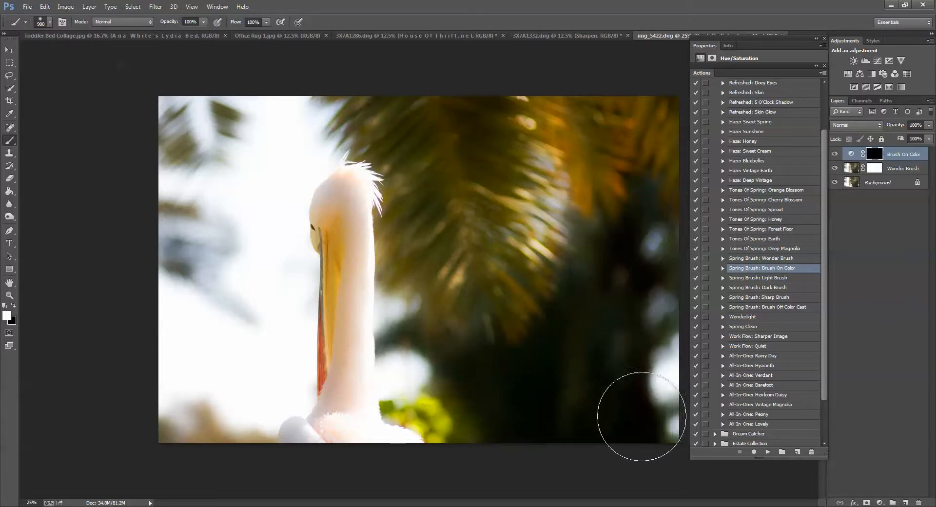
mouse_move(588, 123)
mouse_down()
mouse_move(495, 215)
mouse_move(522, 247)
mouse_move(426, 198)
mouse_up()
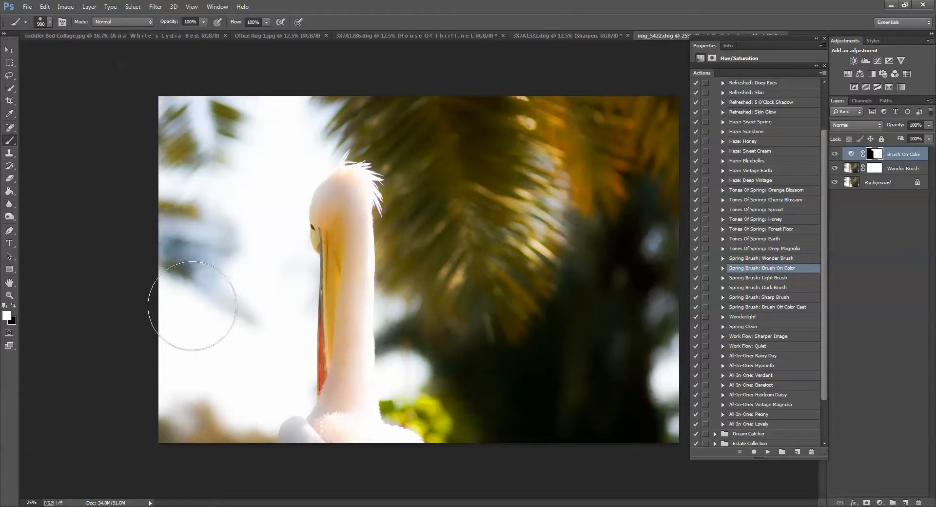
mouse_move(221, 429)
mouse_down()
mouse_move(175, 421)
mouse_move(116, 203)
mouse_move(144, 89)
mouse_move(167, 94)
mouse_up()
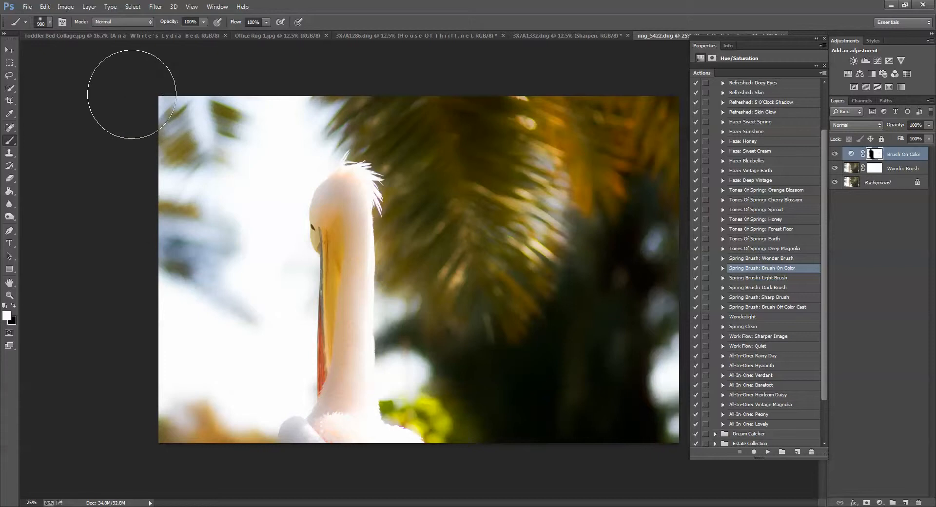
Paint the color boost onto the pelican's bill and pouch on the Brush On Color mask with a white brush of size 80
key(bracketleft)
key(bracketleft)
key(bracketleft)
key(bracketleft)
key(bracketleft)
key(bracketleft)
key(bracketleft)
key(bracketleft)
key(ctrl+plus)
key(ctrl+plus)
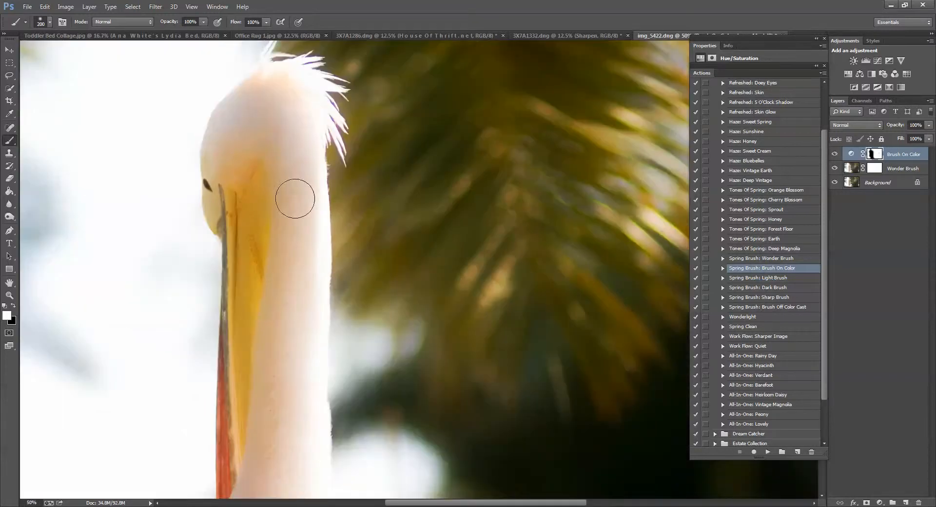
scroll(250, 222, down, 3)
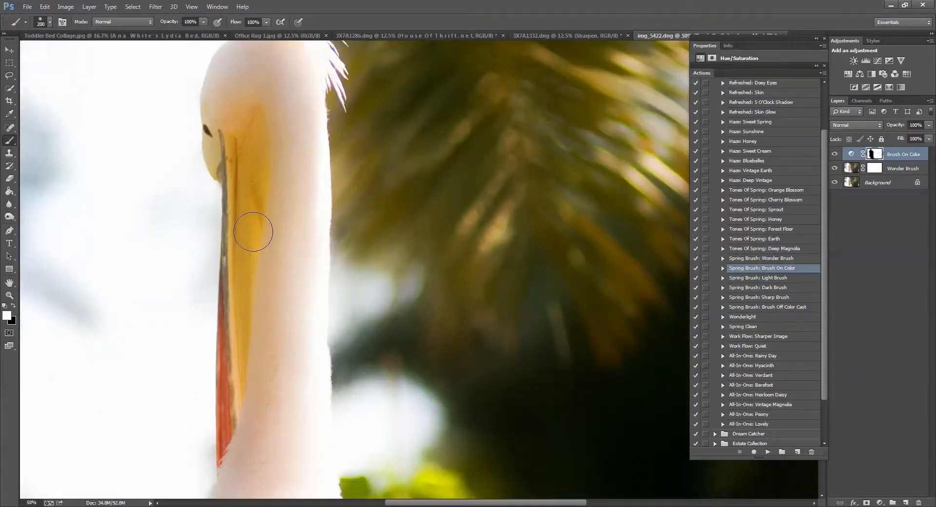
scroll(251, 227, up, 1)
key(bracketleft)
key(bracketleft)
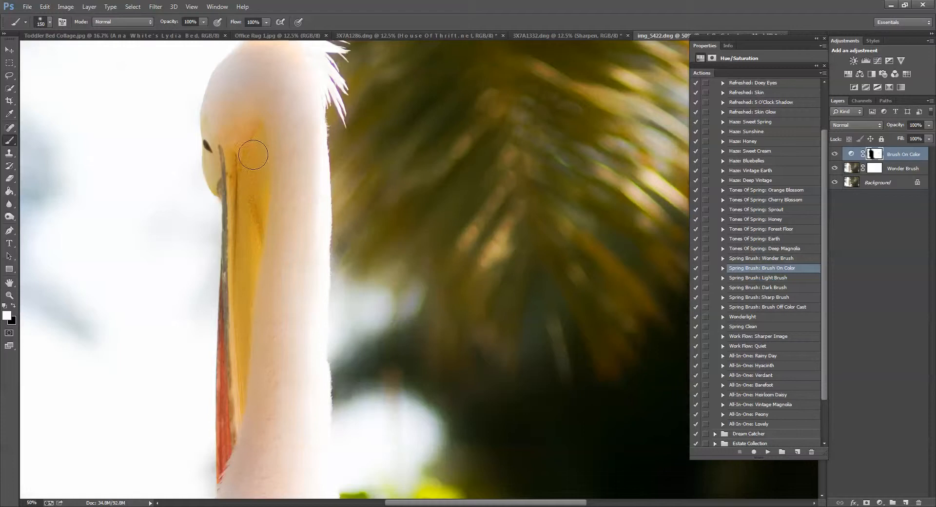
key(bracketleft)
key(bracketleft)
key(bracketleft)
key(bracketleft)
key(bracketleft)
key(bracketleft)
mouse_move(253, 139)
mouse_down()
mouse_move(218, 152)
mouse_move(244, 153)
mouse_move(223, 159)
mouse_move(233, 252)
mouse_move(246, 187)
mouse_move(244, 171)
mouse_move(242, 210)
mouse_move(234, 176)
mouse_move(252, 162)
mouse_move(236, 159)
mouse_move(248, 162)
mouse_move(252, 185)
mouse_move(263, 163)
mouse_move(233, 207)
mouse_move(244, 233)
mouse_move(220, 325)
mouse_move(229, 354)
mouse_move(225, 409)
mouse_move(211, 435)
mouse_move(215, 426)
mouse_move(214, 473)
mouse_move(241, 376)
mouse_move(241, 307)
mouse_move(225, 346)
mouse_move(240, 342)
mouse_move(250, 273)
mouse_move(244, 323)
mouse_up()
mouse_move(242, 283)
mouse_down()
mouse_move(256, 209)
mouse_move(241, 225)
mouse_up()
drag(259, 165, 262, 175)
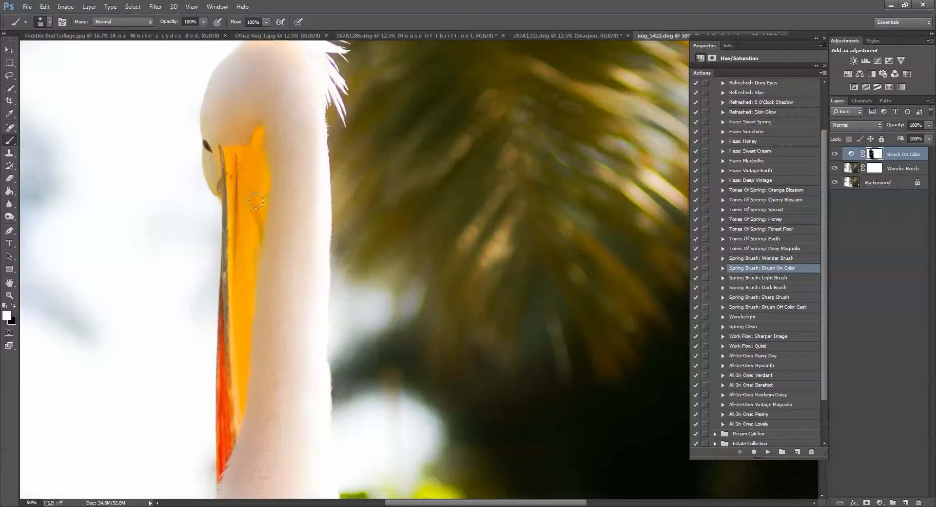
drag(262, 208, 245, 271)
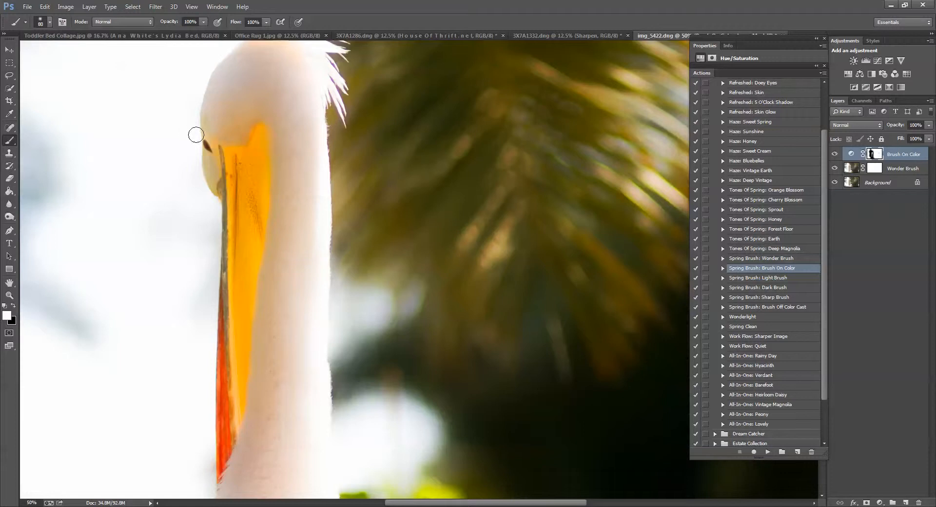
mouse_move(245, 144)
mouse_down()
mouse_move(264, 146)
mouse_move(254, 206)
mouse_up()
click(13, 307)
key(ctrl+minus)
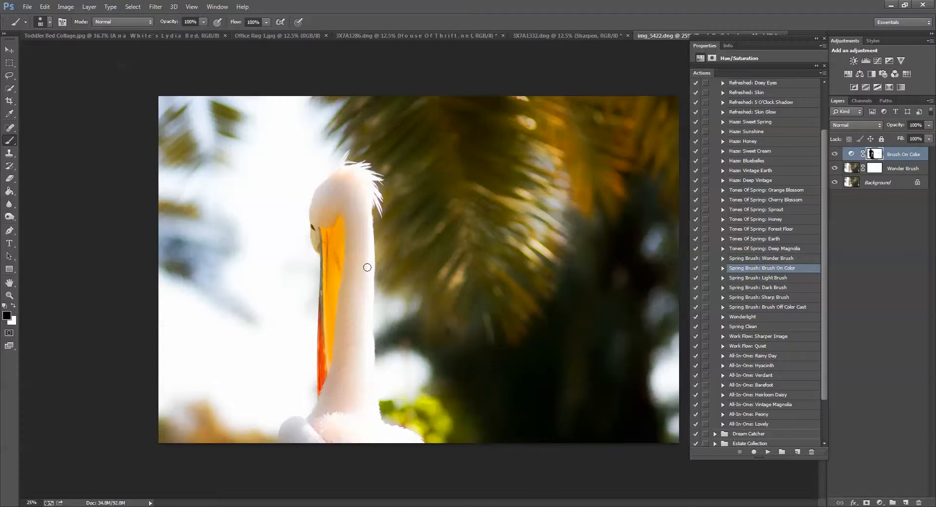
click(13, 305)
Compare the photo without the Brush On Color layer, and the original Background alone against the full edit
click(835, 154)
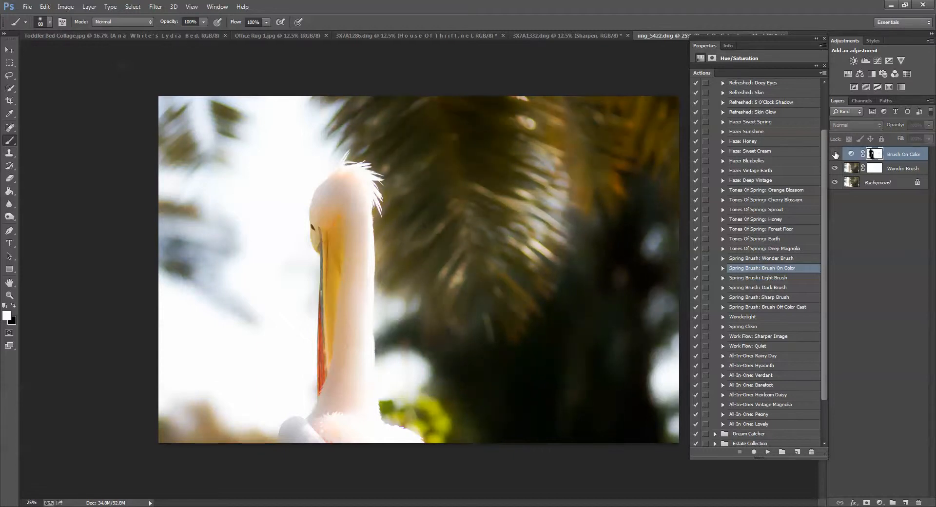
click(834, 155)
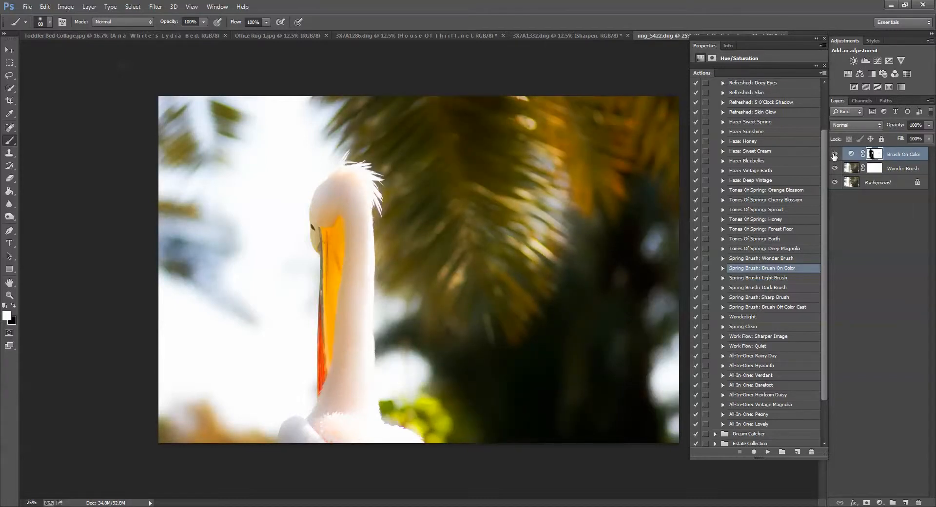
alt+click(835, 183)
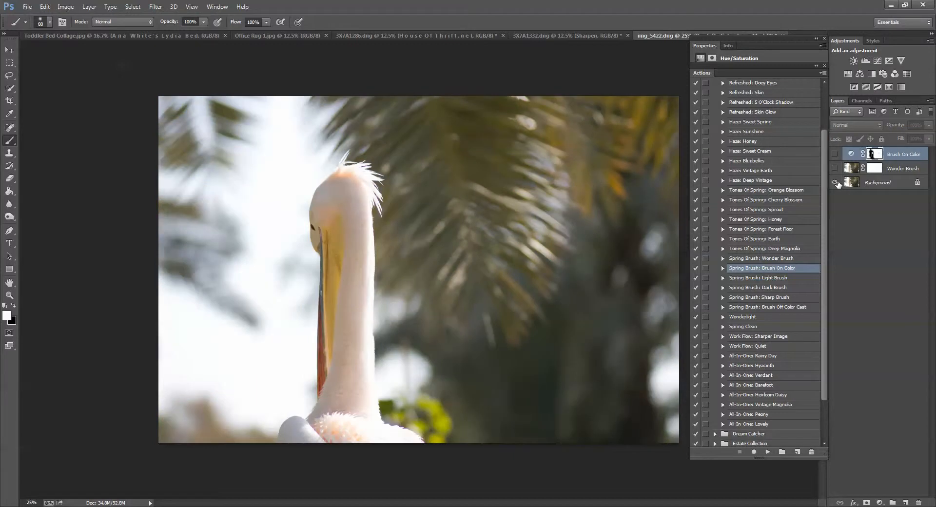
alt+click(835, 182)
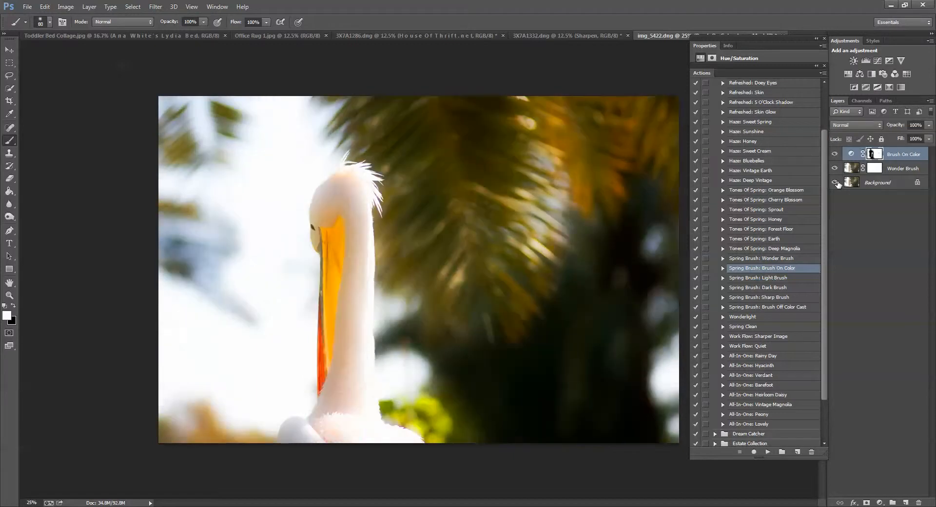
alt+click(836, 183)
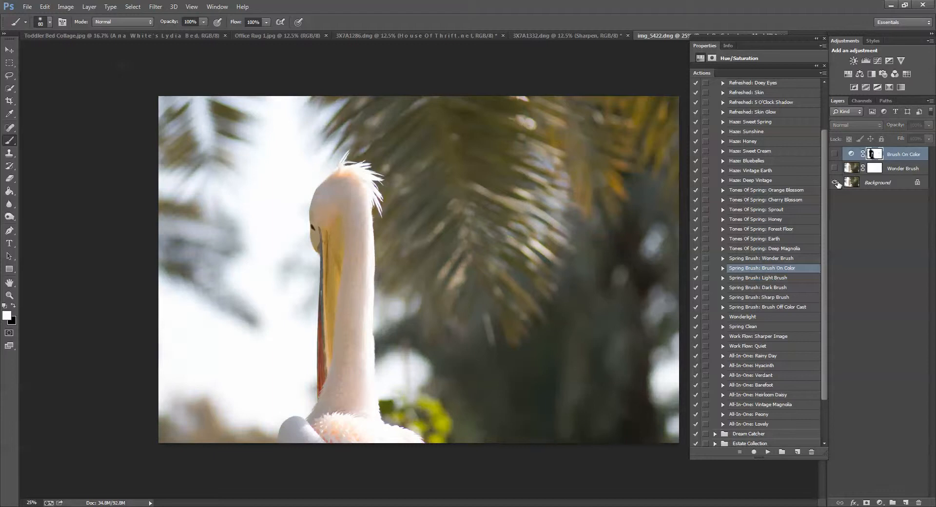
alt+click(835, 182)
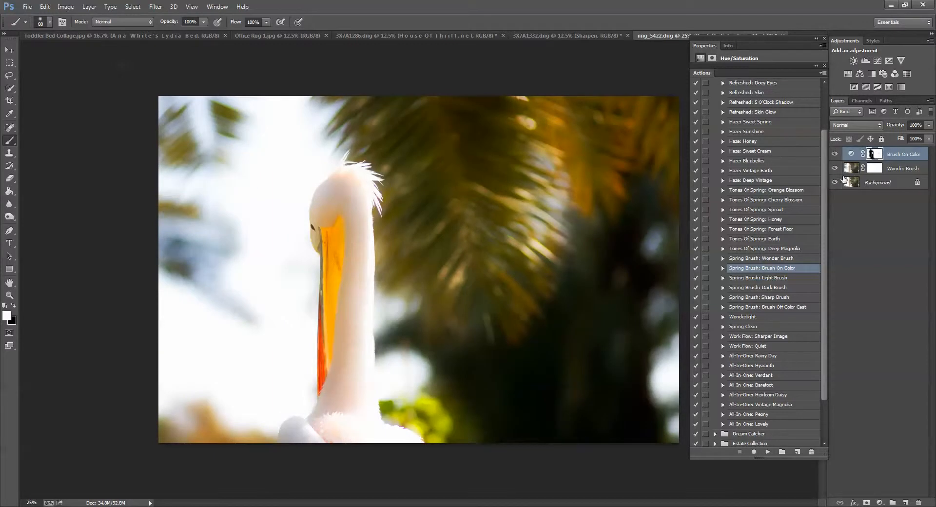
Run the "All-In-One: Vintage Magnolia" action with the Brush On Color layer selected
click(898, 158)
scroll(810, 221, down, 3)
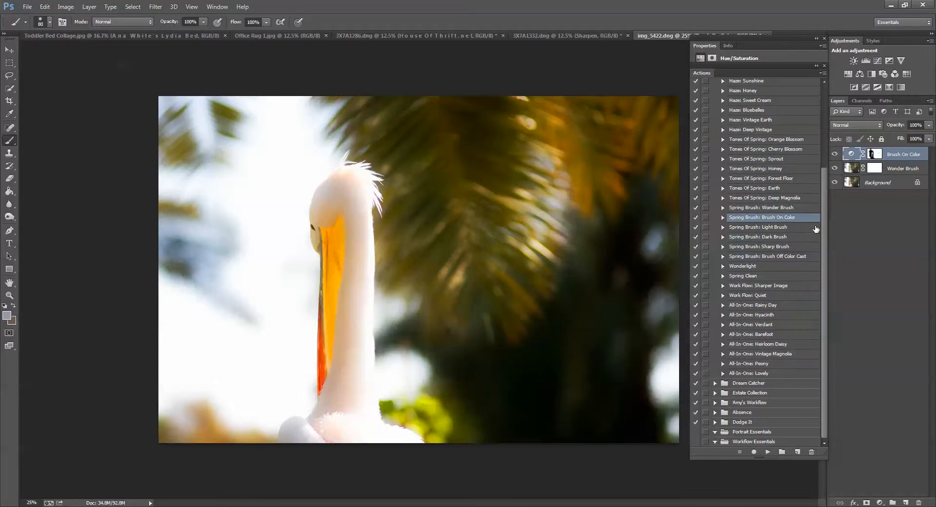
click(801, 355)
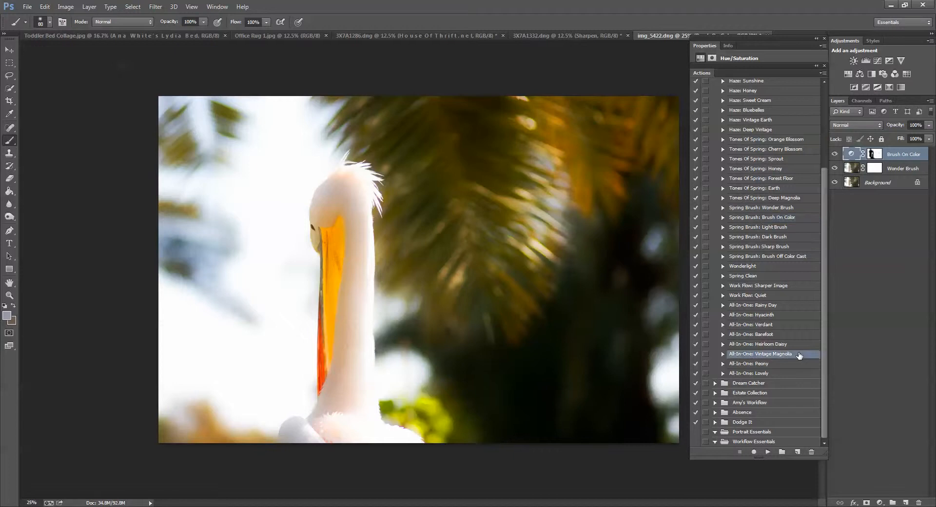
click(768, 452)
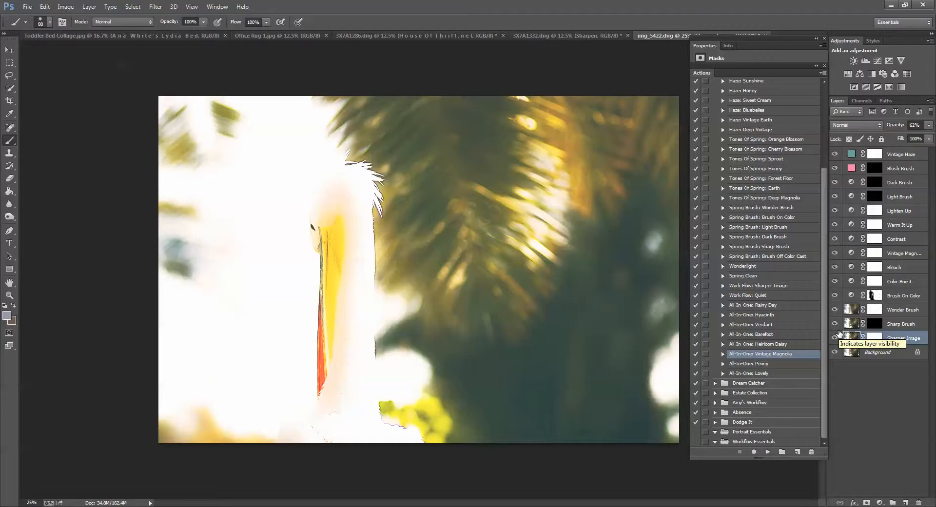
Hide the Sharper Image and Sharp Brush layers and all layers from Color Boost up to Vintage Haze
click(835, 338)
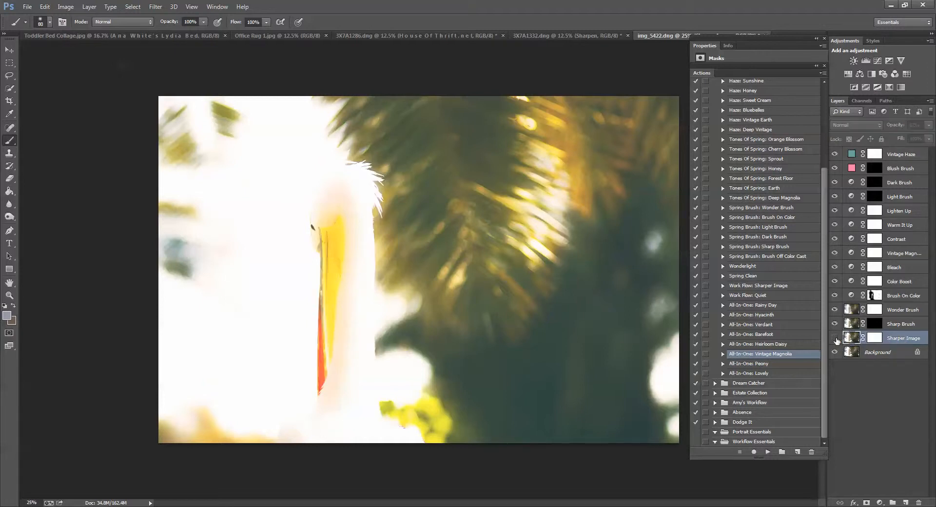
click(834, 324)
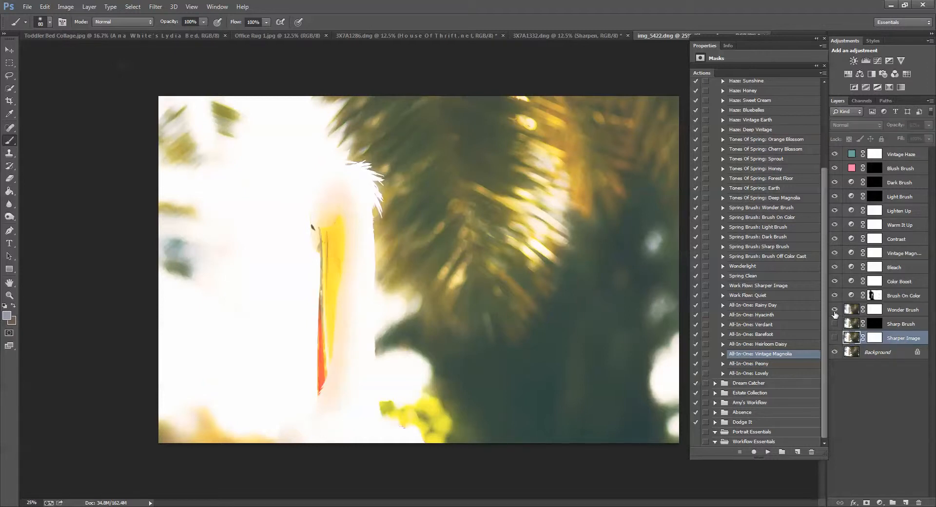
click(834, 281)
drag(837, 272, 834, 155)
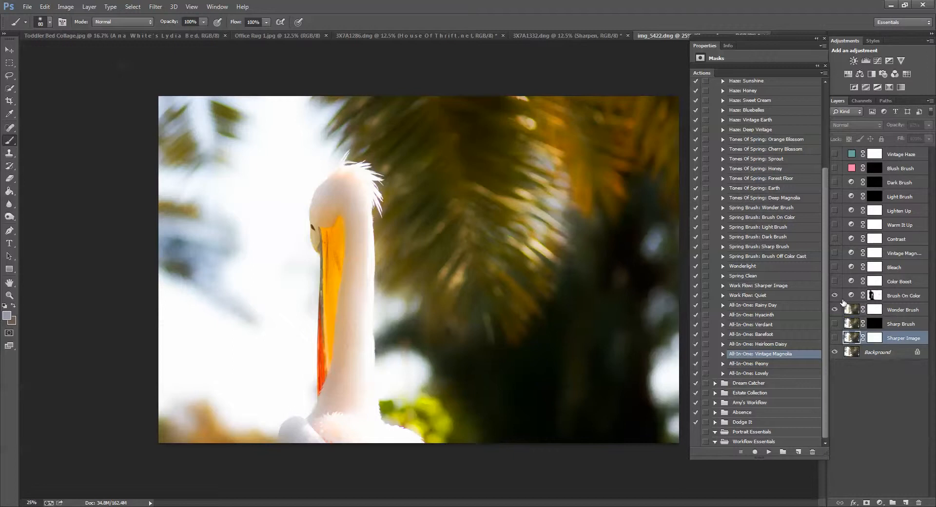
Show the Color Boost layer and preview the Bleach layer, leaving Bleach hidden
click(835, 282)
click(834, 282)
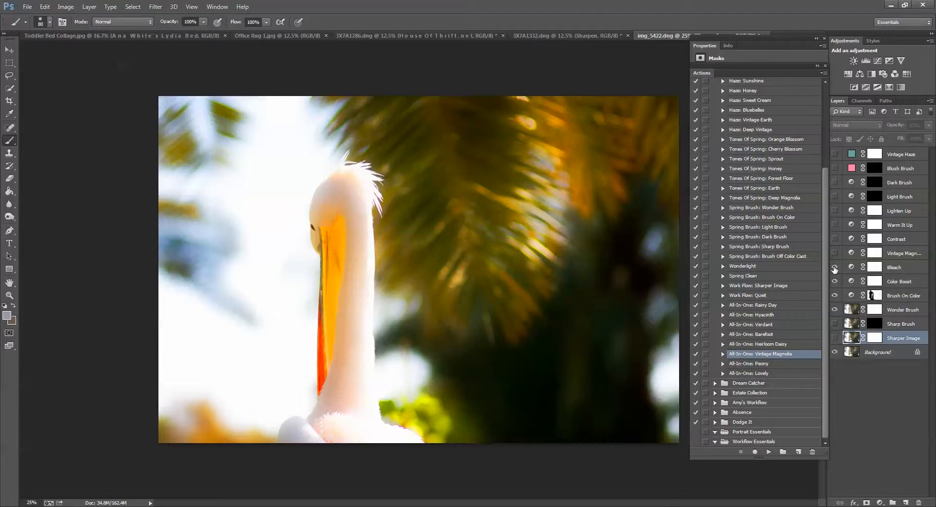
click(834, 267)
click(834, 268)
click(834, 267)
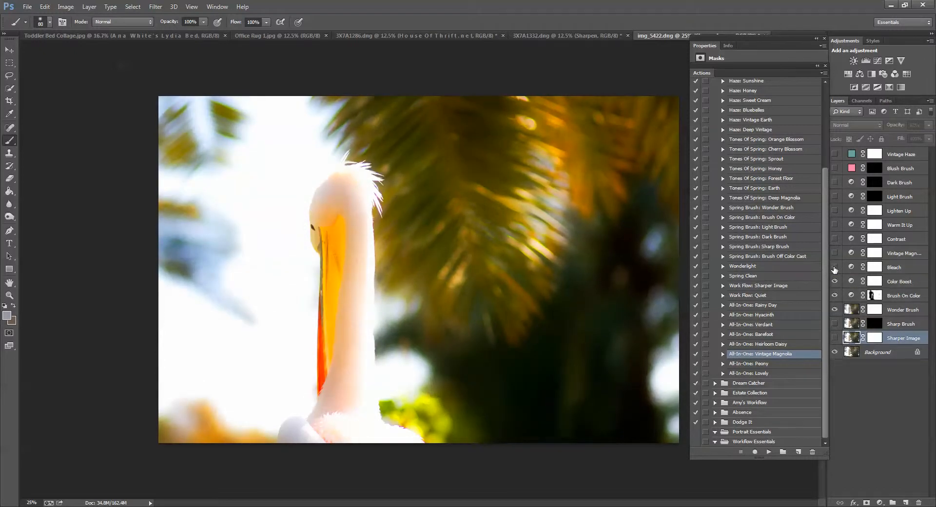
click(834, 268)
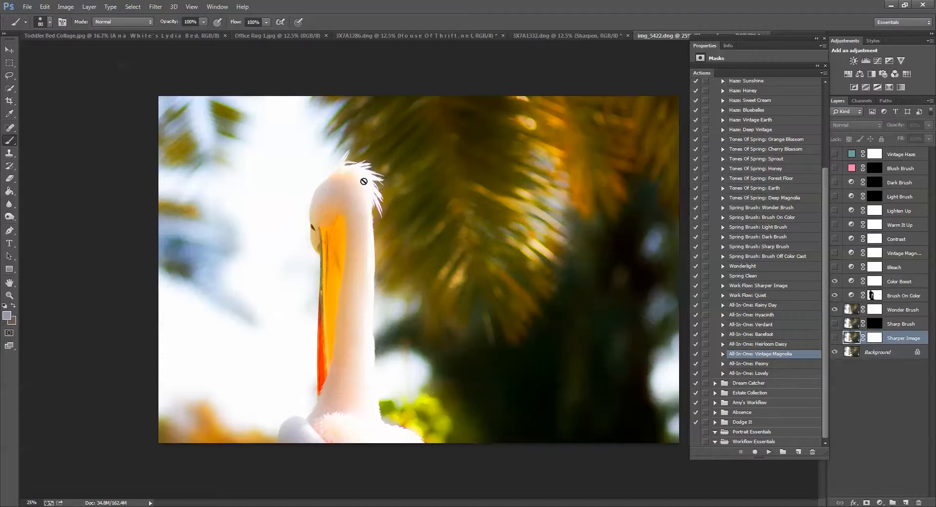
Show the Vintage Magnolia gradient map layer and reduce its opacity to 55%
click(834, 254)
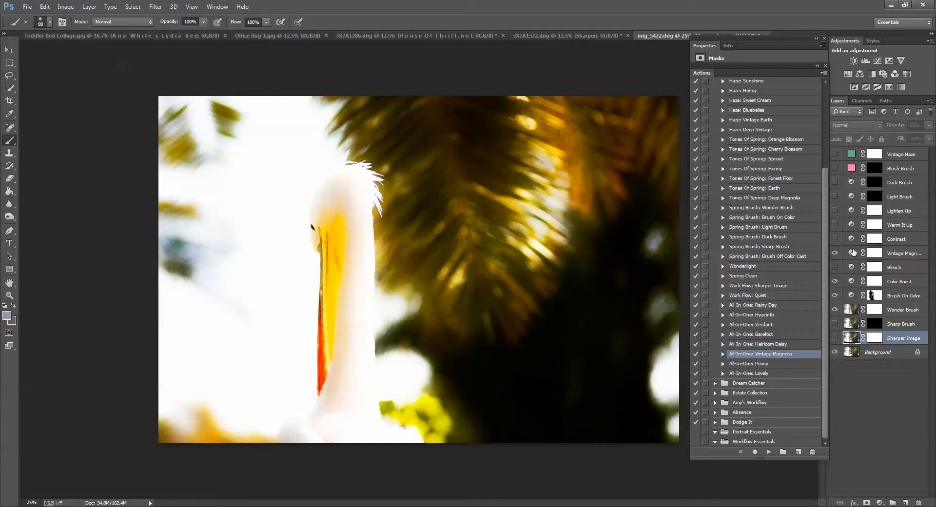
click(900, 254)
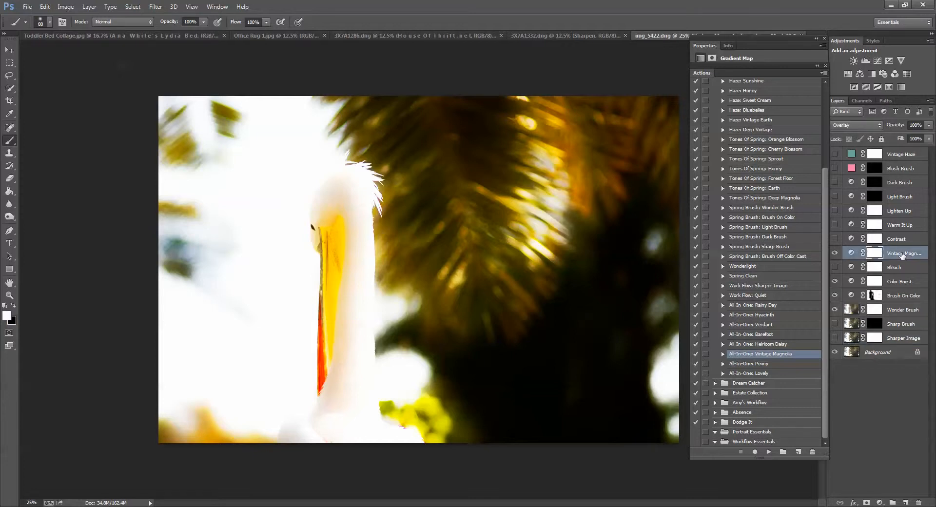
click(835, 253)
click(834, 253)
click(928, 125)
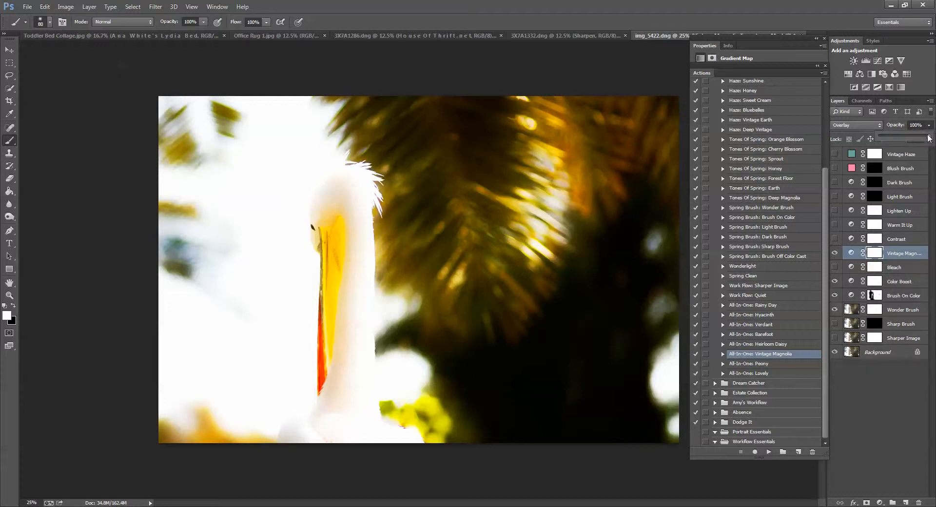
drag(926, 136, 902, 139)
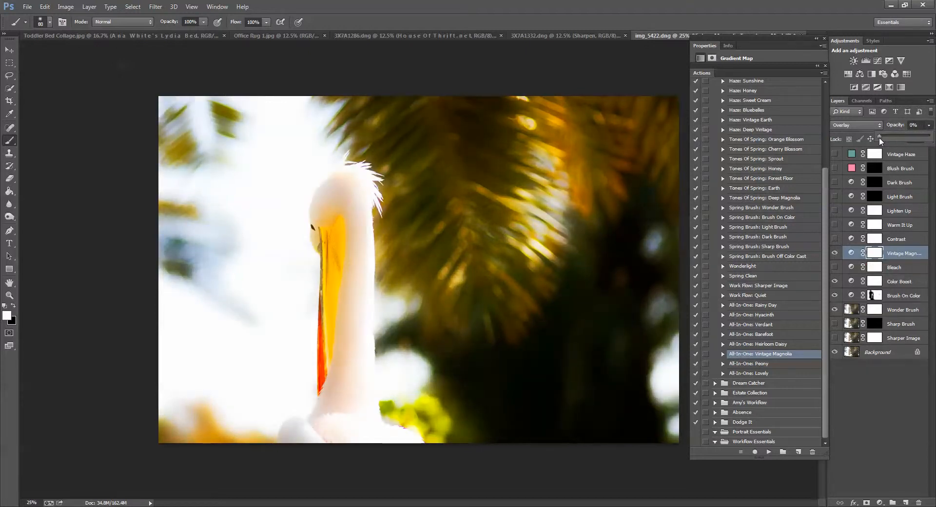
drag(894, 137, 894, 137)
Compare the photo with and without the Contrast layer, leaving the layer hidden
click(835, 240)
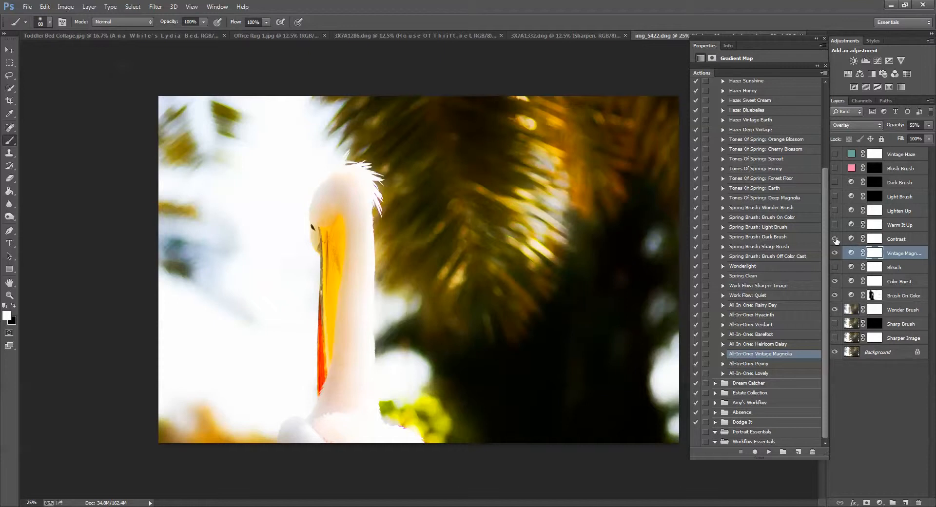
click(835, 240)
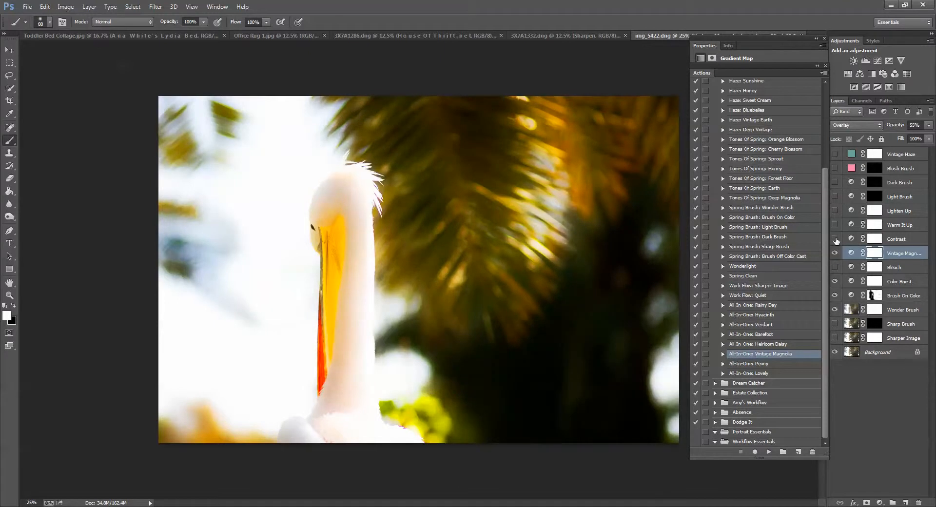
click(836, 239)
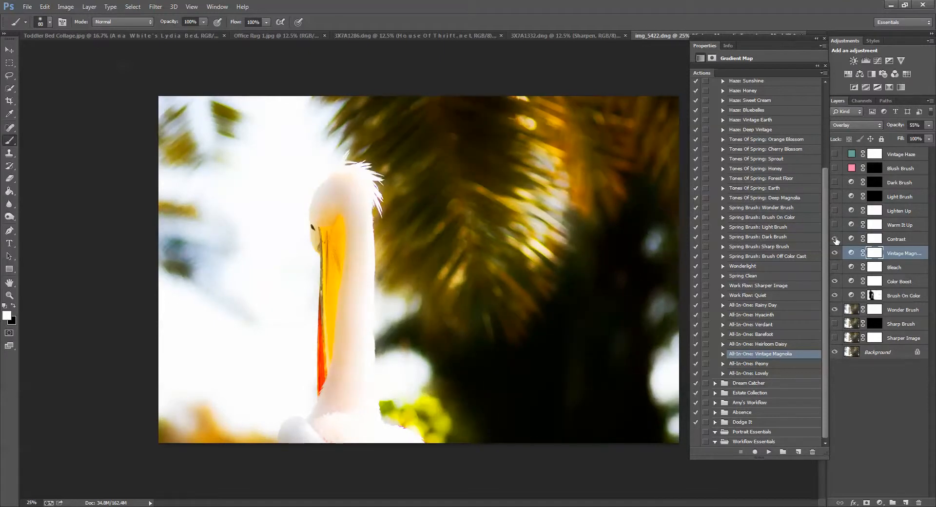
click(836, 240)
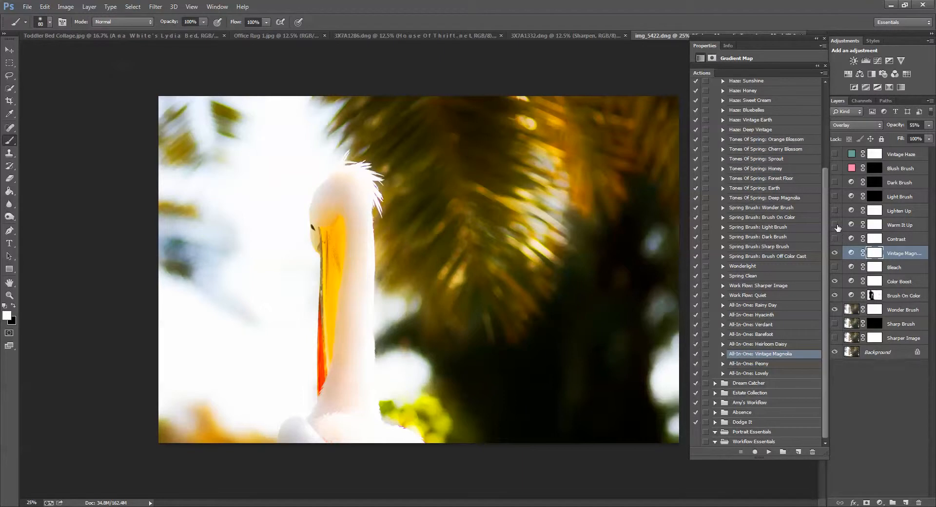
Compare the photo with and without the Warm It Up layer, keep it shown and reduce its opacity
click(835, 225)
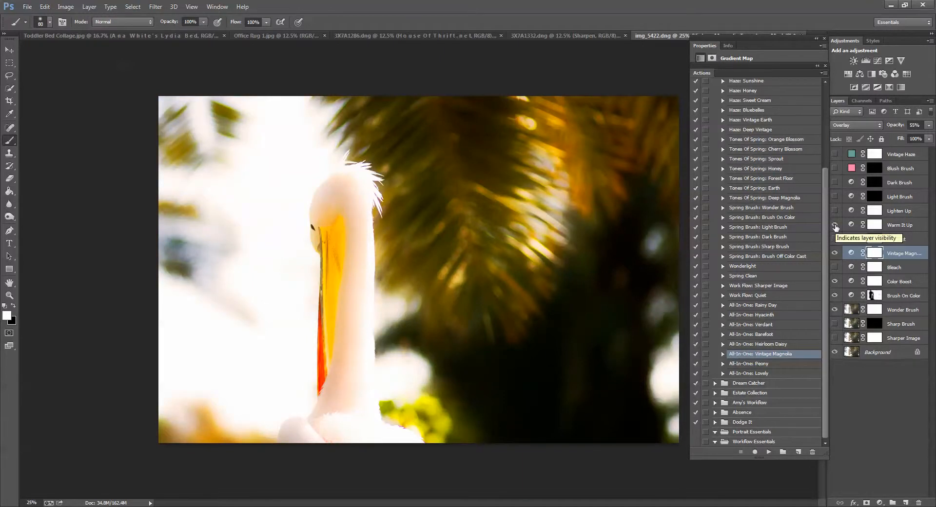
click(835, 226)
click(835, 226)
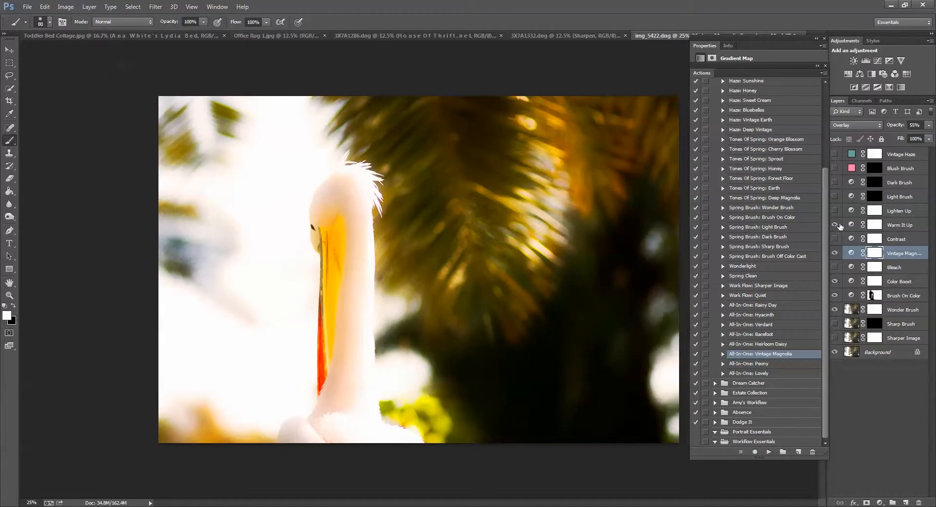
click(893, 225)
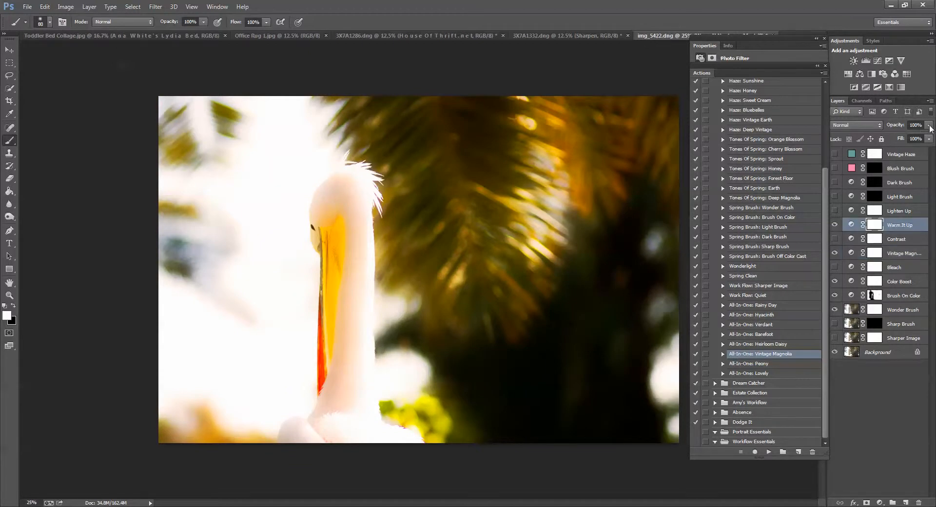
drag(928, 125, 913, 140)
Compare the photo with and without the Lighten Up layer, leaving the layer hidden
click(897, 212)
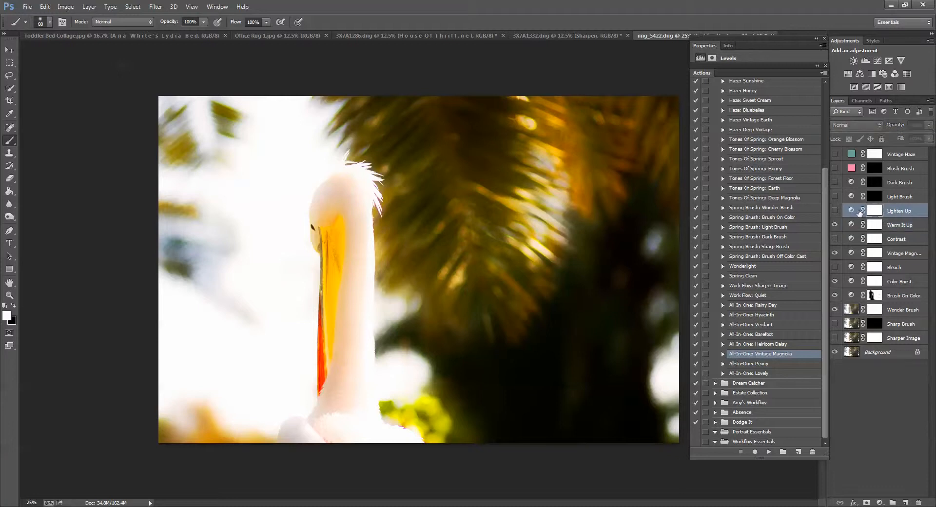
click(835, 211)
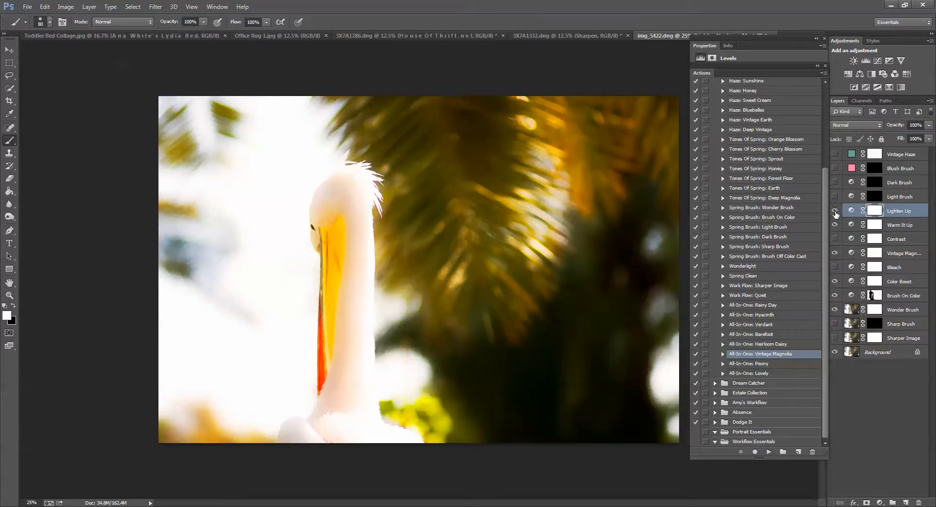
click(835, 211)
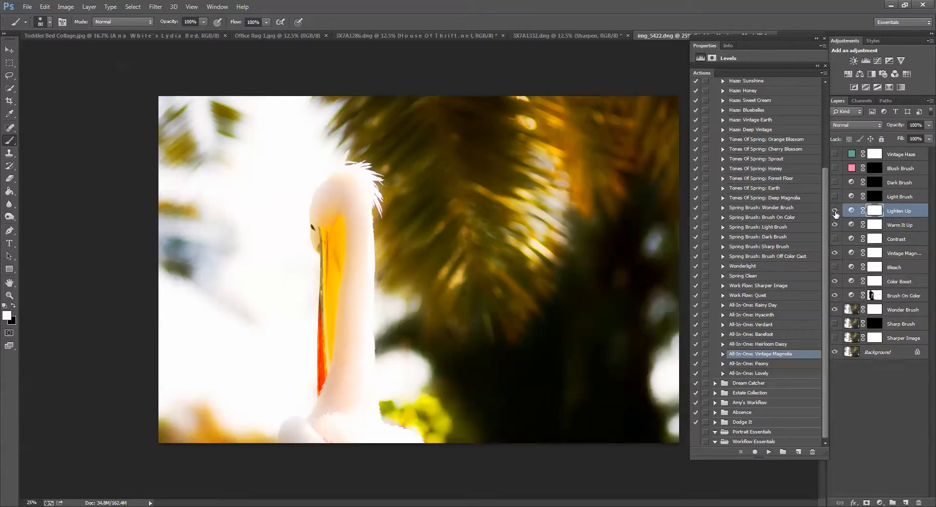
click(835, 211)
click(835, 211)
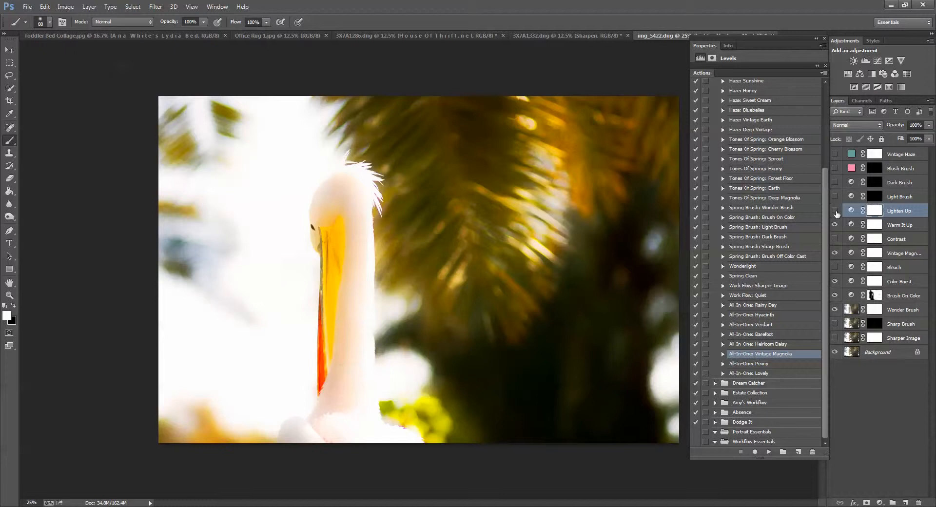
click(834, 211)
click(834, 211)
click(835, 211)
click(834, 210)
click(834, 211)
click(835, 211)
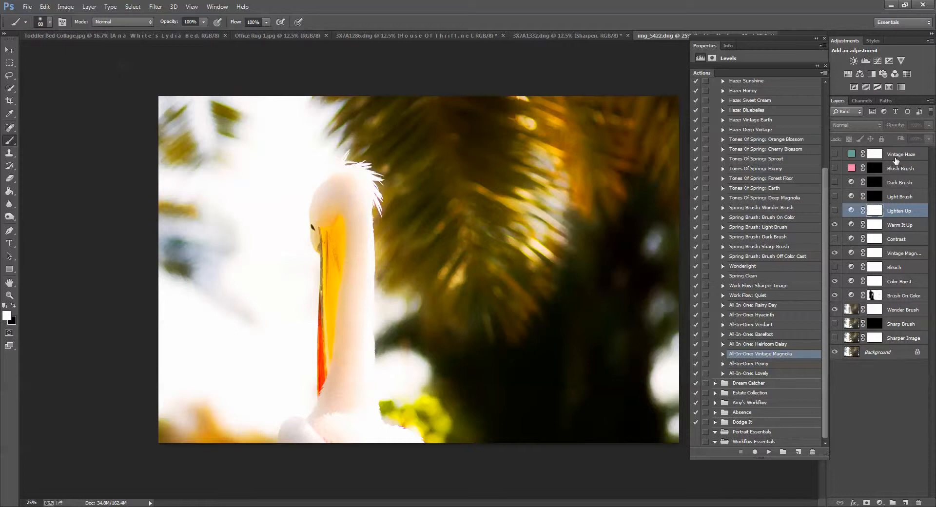
Try the Vintage Haze layer at an adjusted opacity, hide it again, and compare the edit against the original Background alone
click(835, 155)
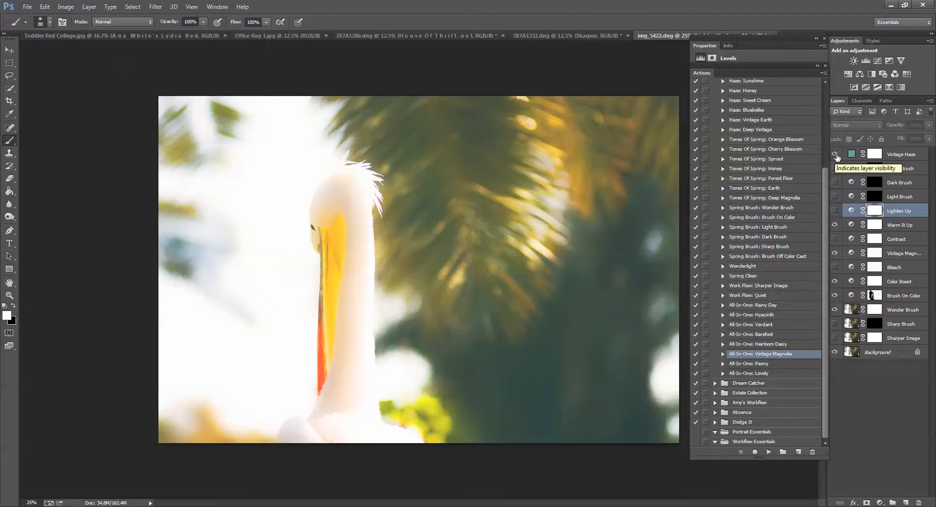
click(898, 156)
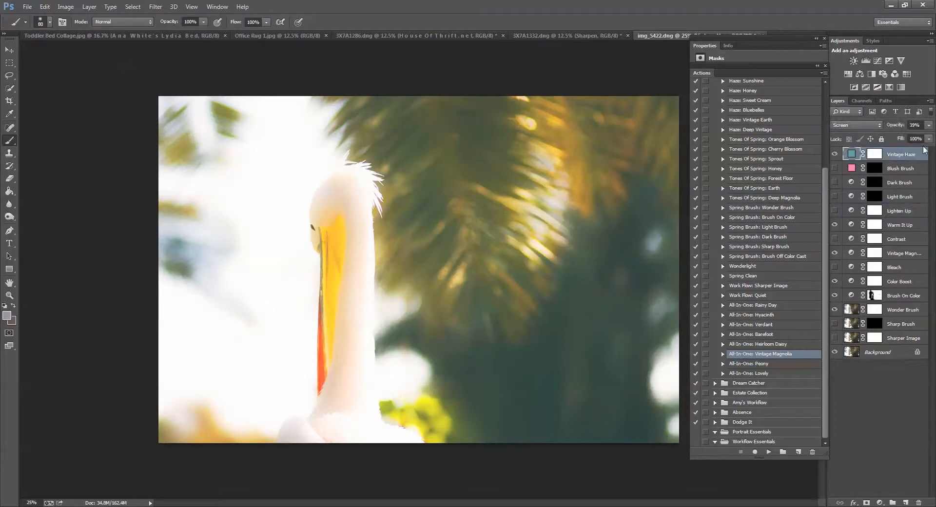
click(929, 126)
mouse_move(882, 139)
mouse_down()
mouse_move(930, 135)
mouse_move(880, 144)
mouse_move(913, 144)
mouse_move(898, 144)
mouse_up()
click(835, 154)
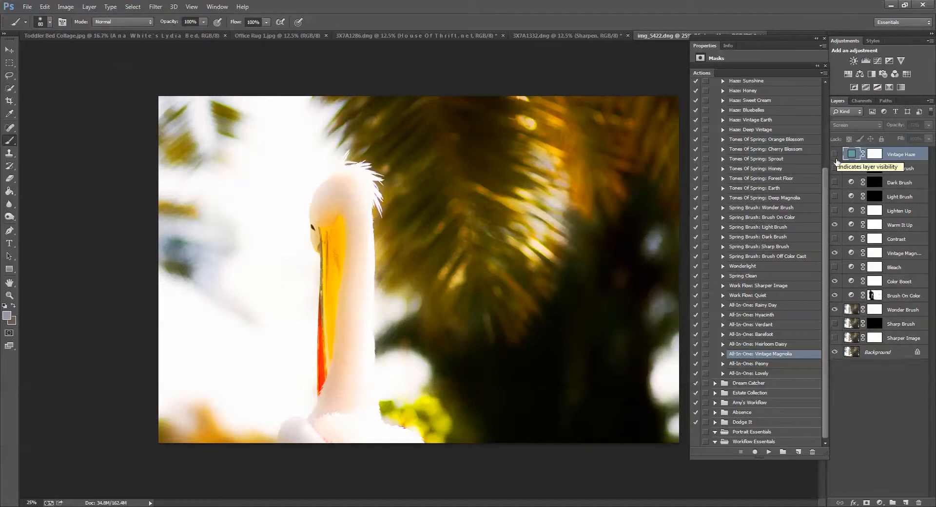
alt+click(835, 352)
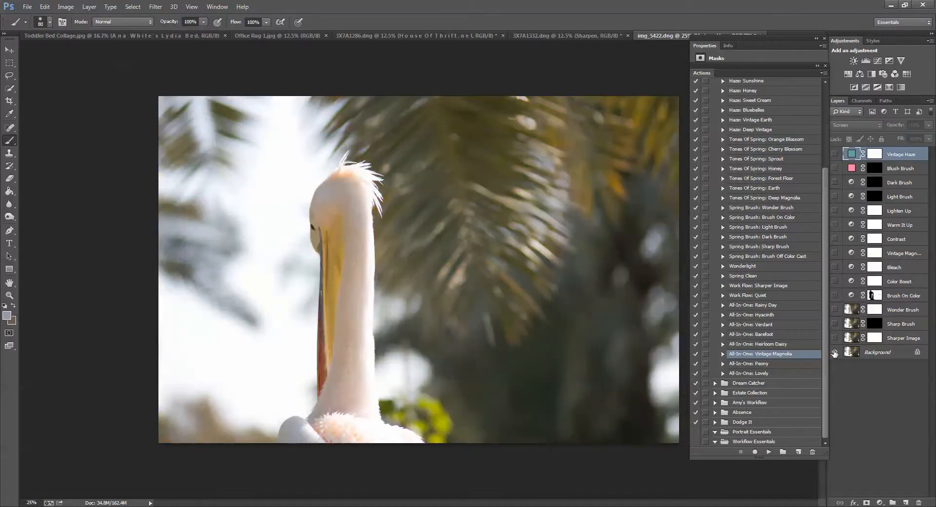
alt+click(835, 352)
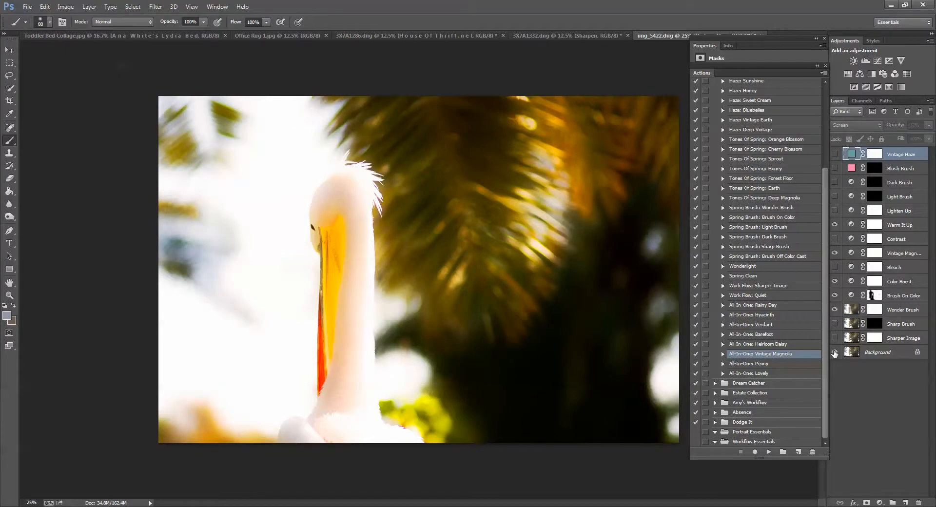
Try the Sharper Image layer at 20% opacity, comparing the edit with the original Background, and hide the layer again
click(835, 338)
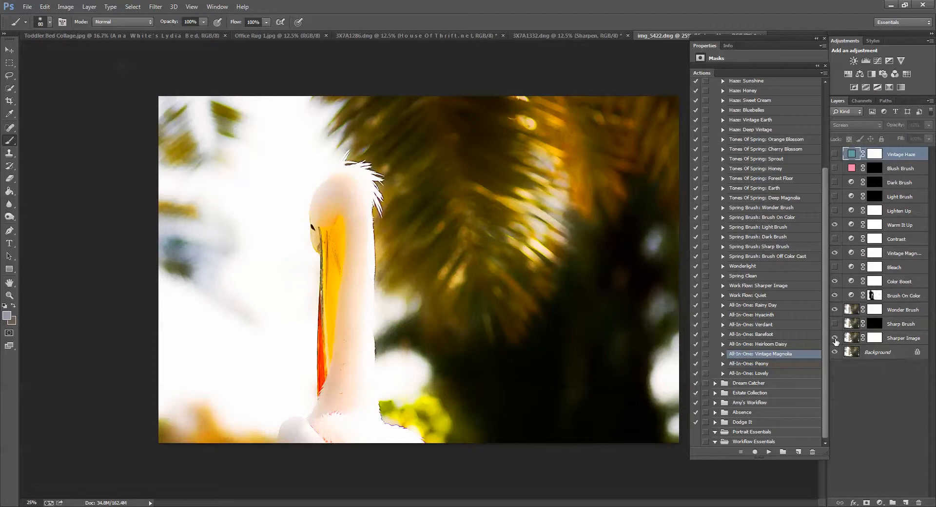
click(899, 340)
click(930, 128)
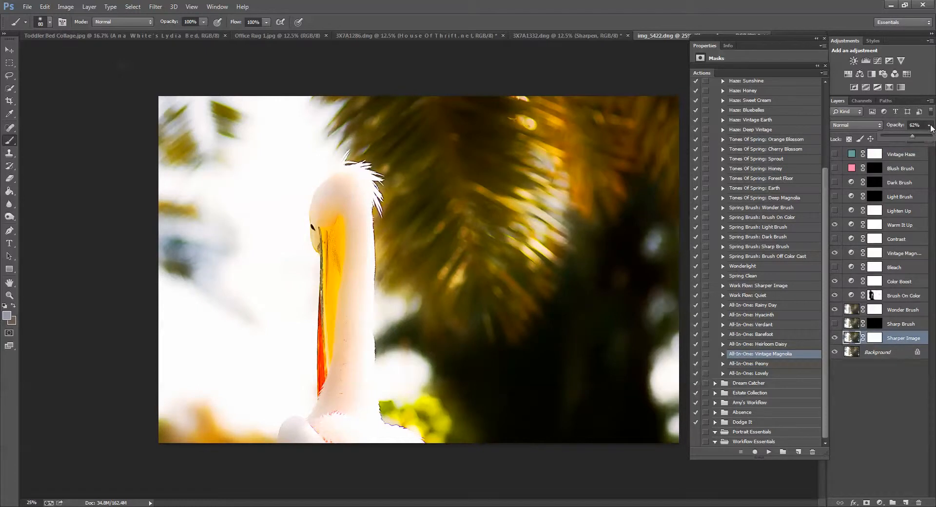
drag(888, 138, 882, 138)
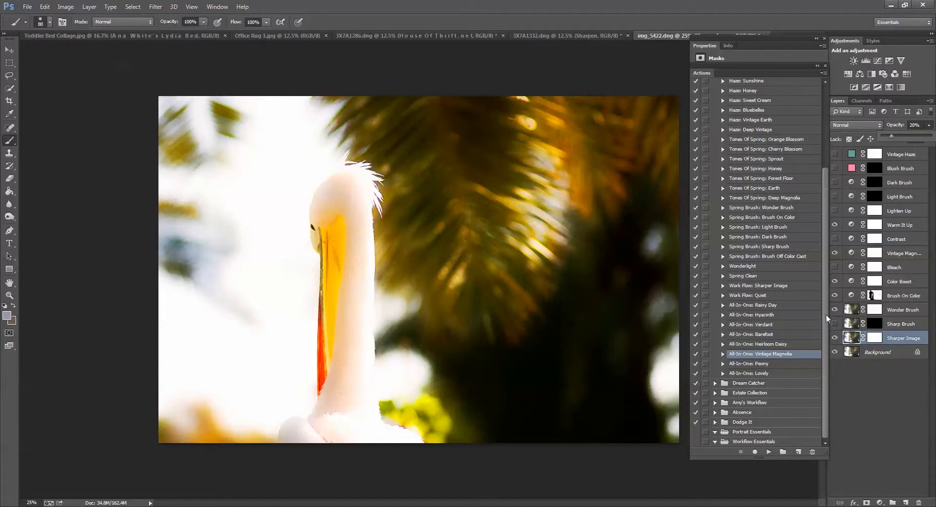
alt+click(834, 352)
alt+click(834, 352)
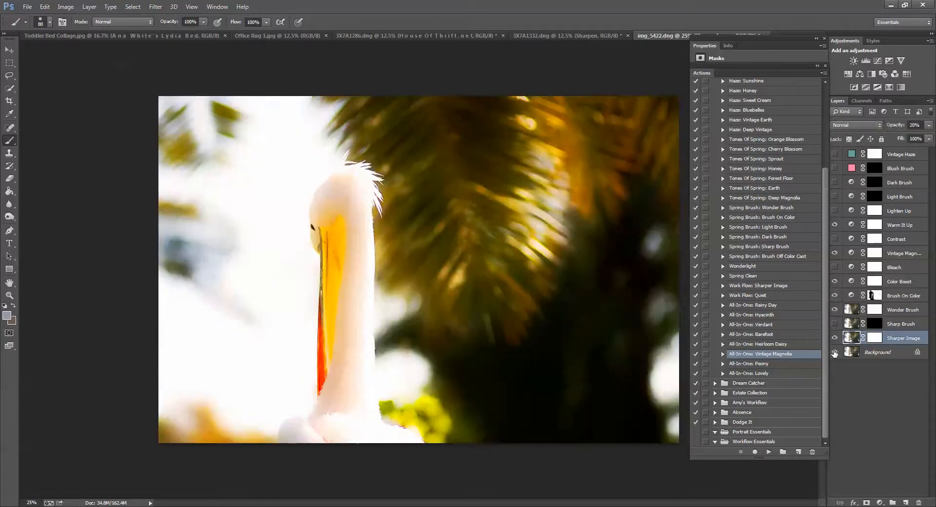
alt+click(834, 352)
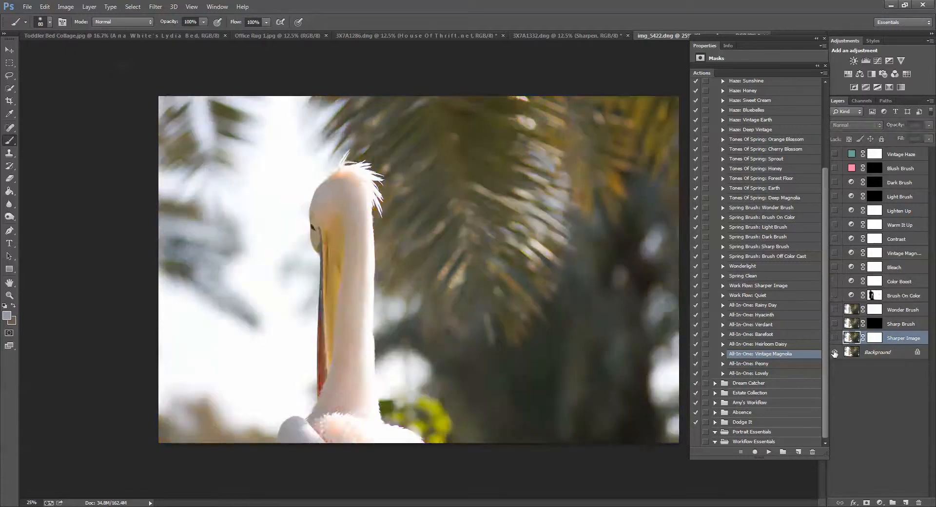
alt+click(834, 352)
click(834, 338)
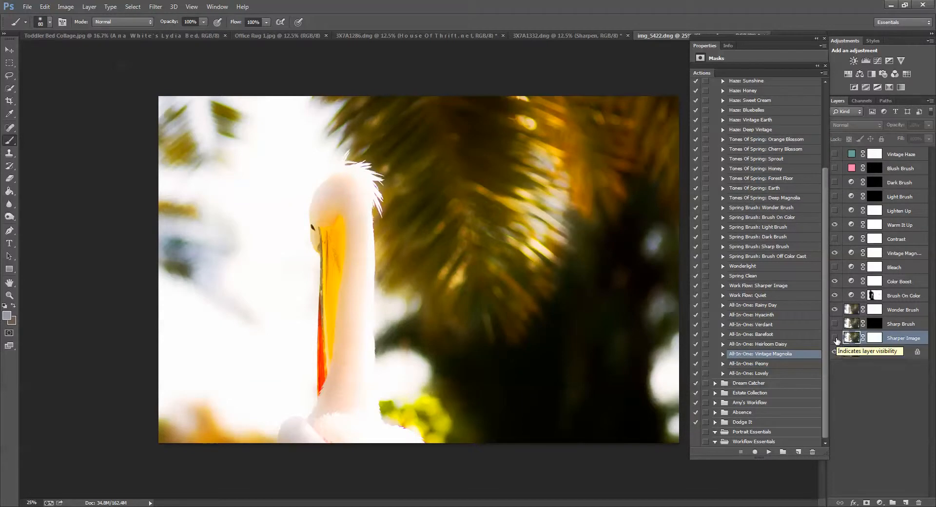
Compare the original Background alone against the full edit without the Sharper Image layer
alt+click(836, 353)
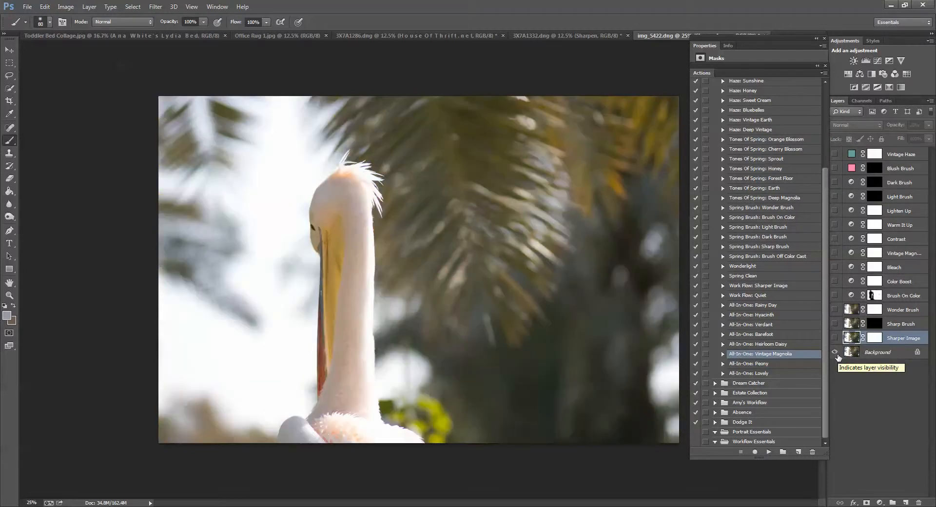
alt+click(836, 353)
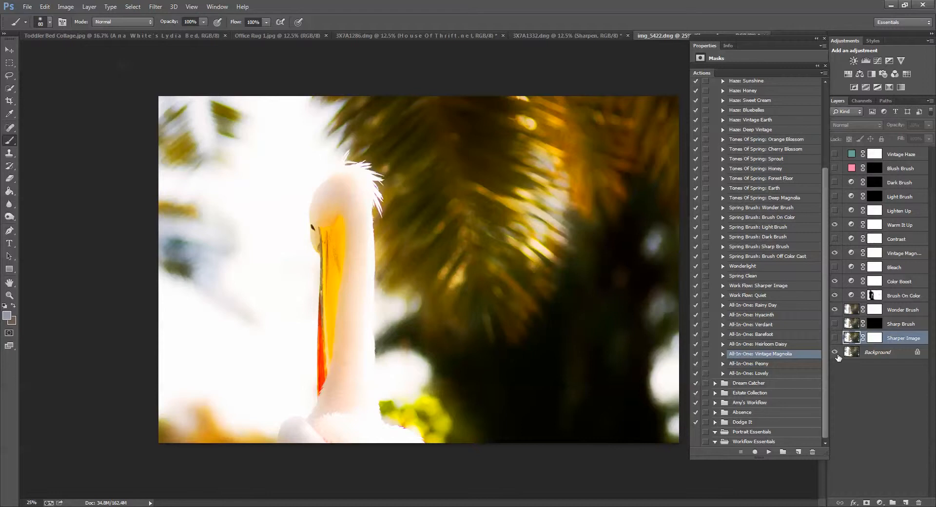